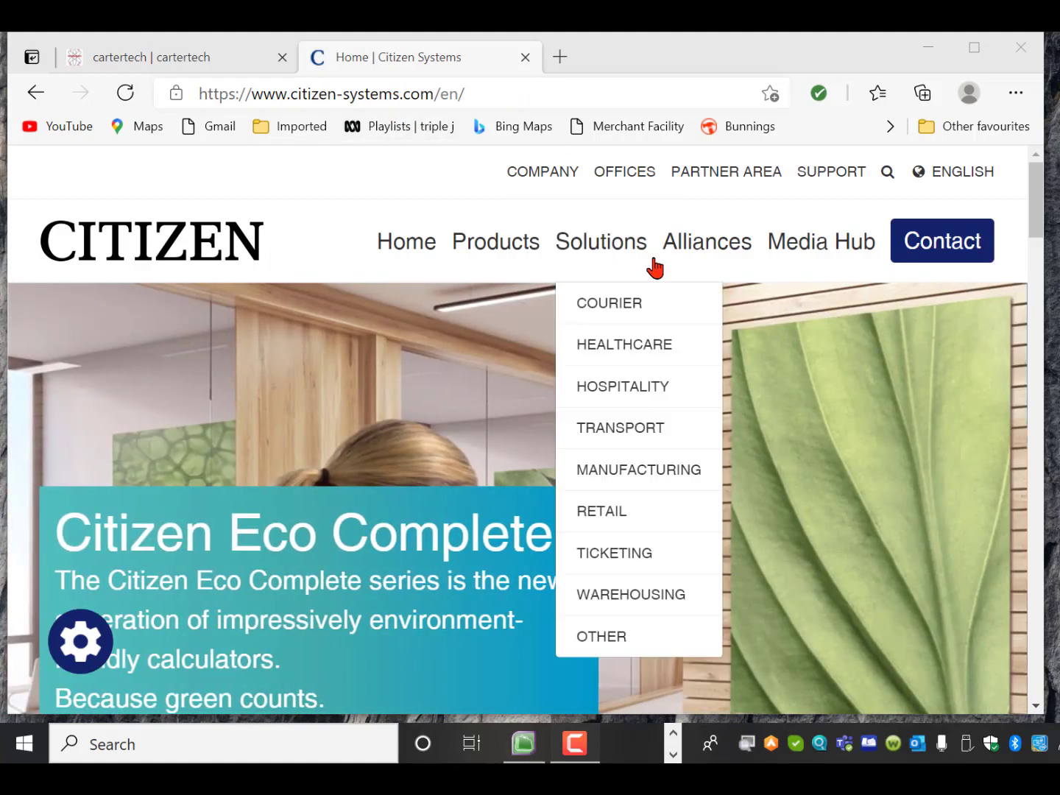
Open the Driver & Tools support page of the Citizen Systems website and go to its driver search filters.
mouse_move(849, 177)
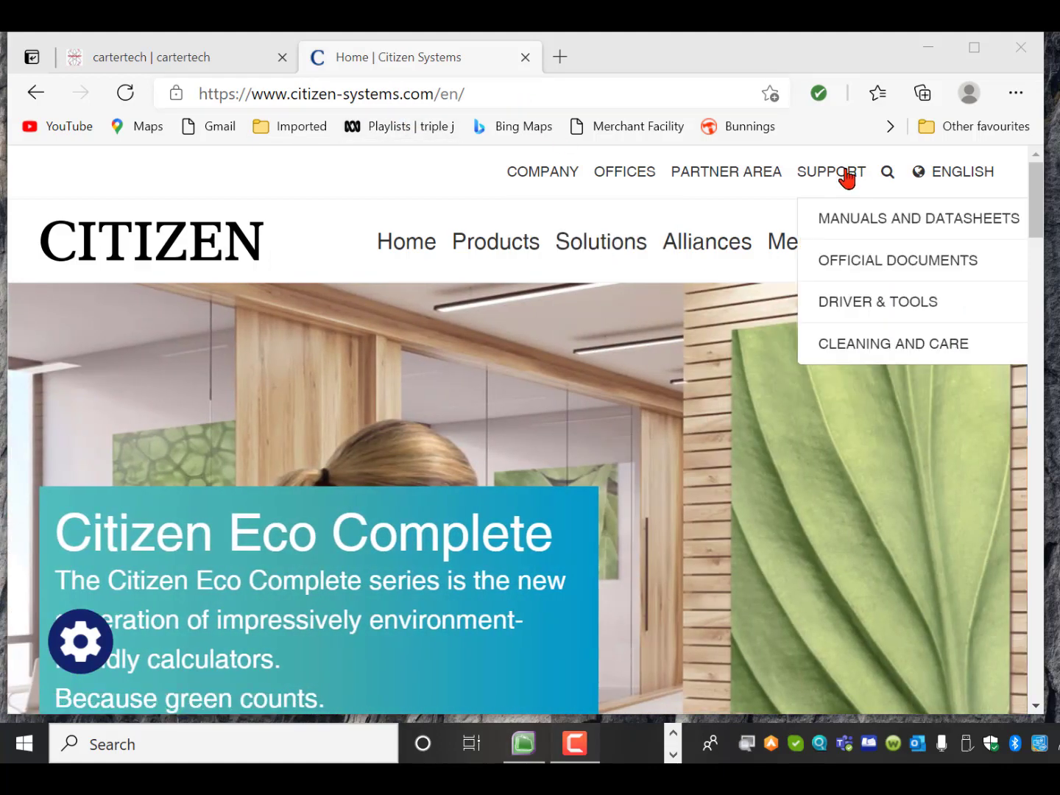
left_click(873, 313)
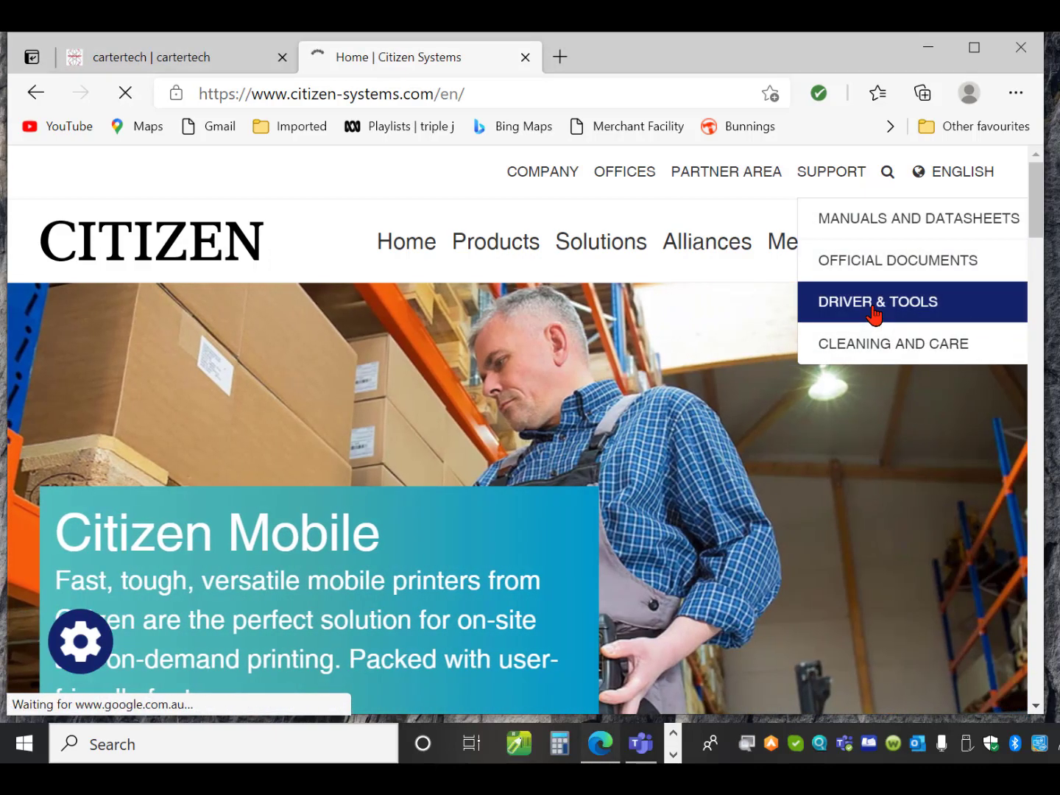
scroll(738, 384, "down", 10)
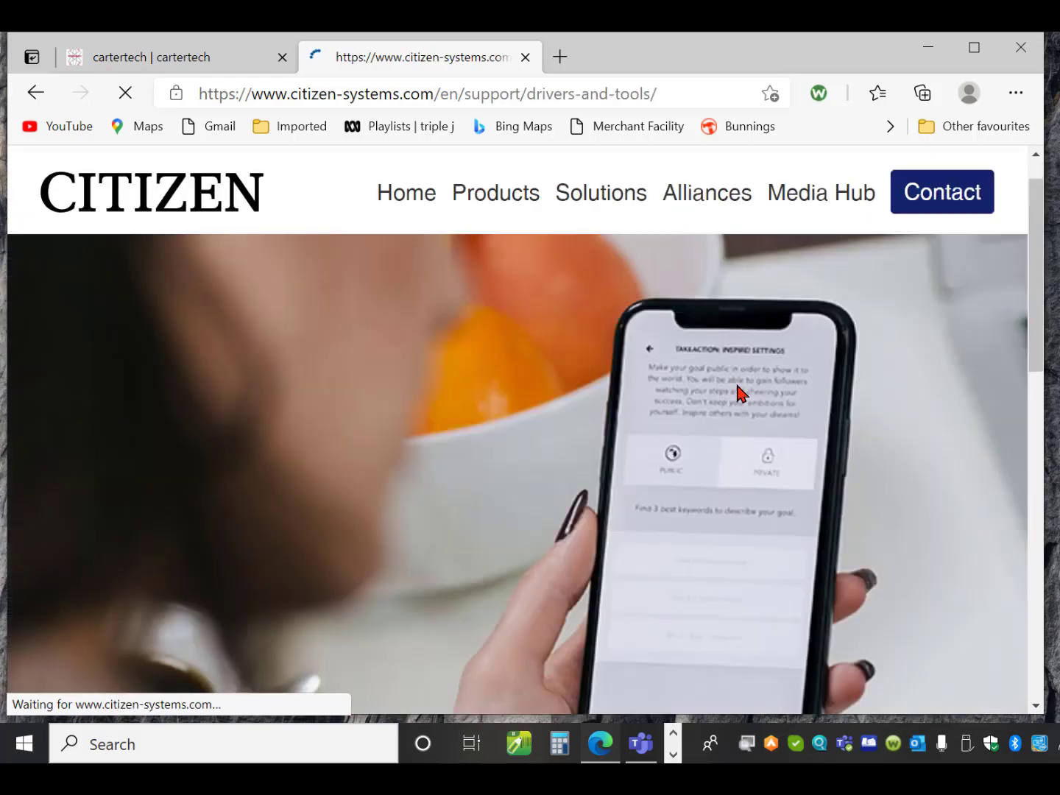
scroll(741, 394, "down", 4)
scroll(257, 497, "down", 2)
scroll(254, 494, "down", 5)
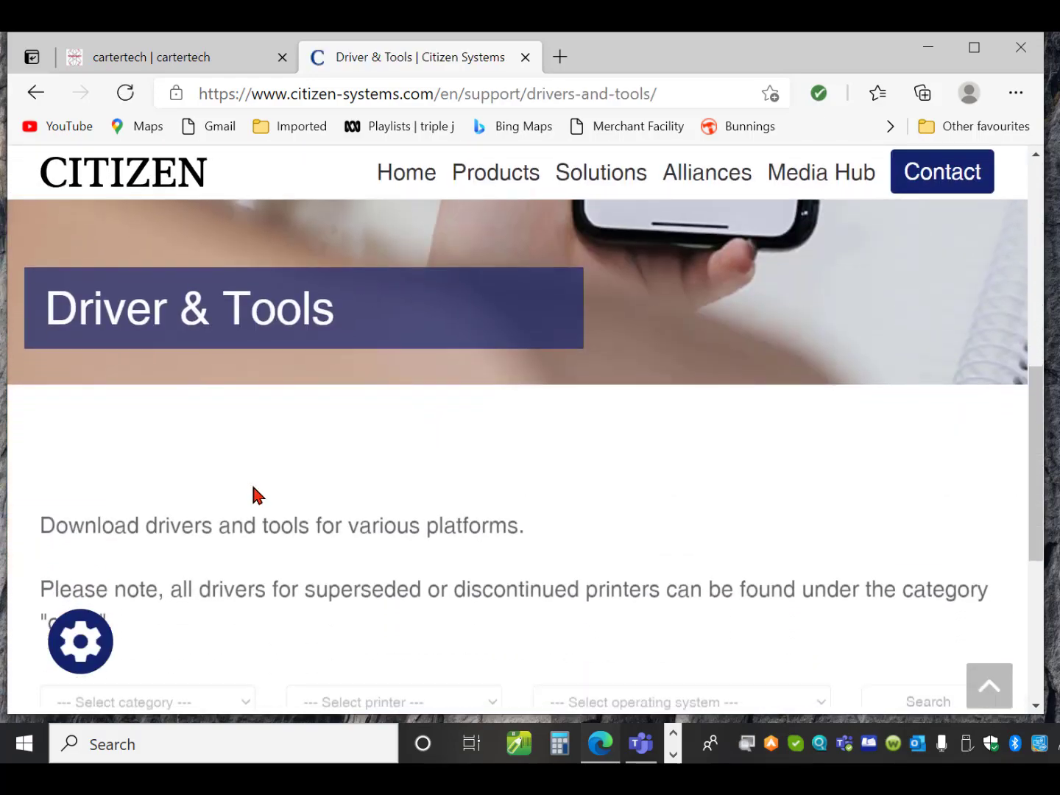
Search for drivers with category POS, printer CT-S651II and operating system Windows 10.
left_click(250, 369)
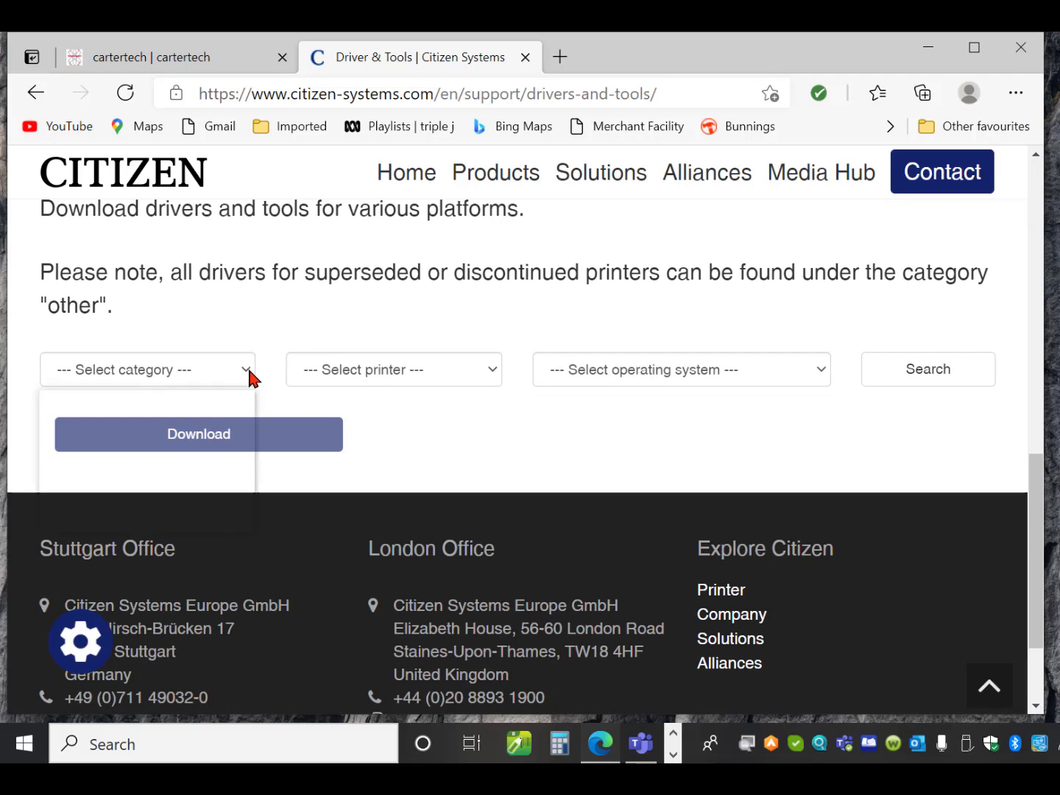
left_click(74, 490)
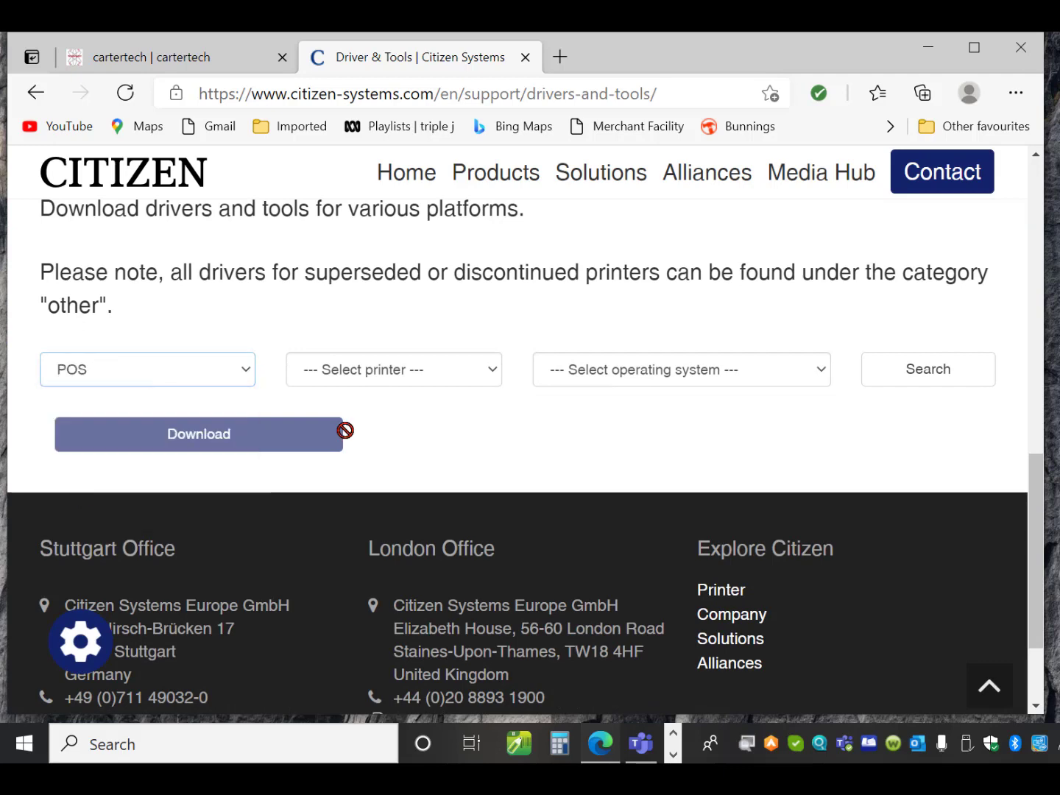
left_click(493, 371)
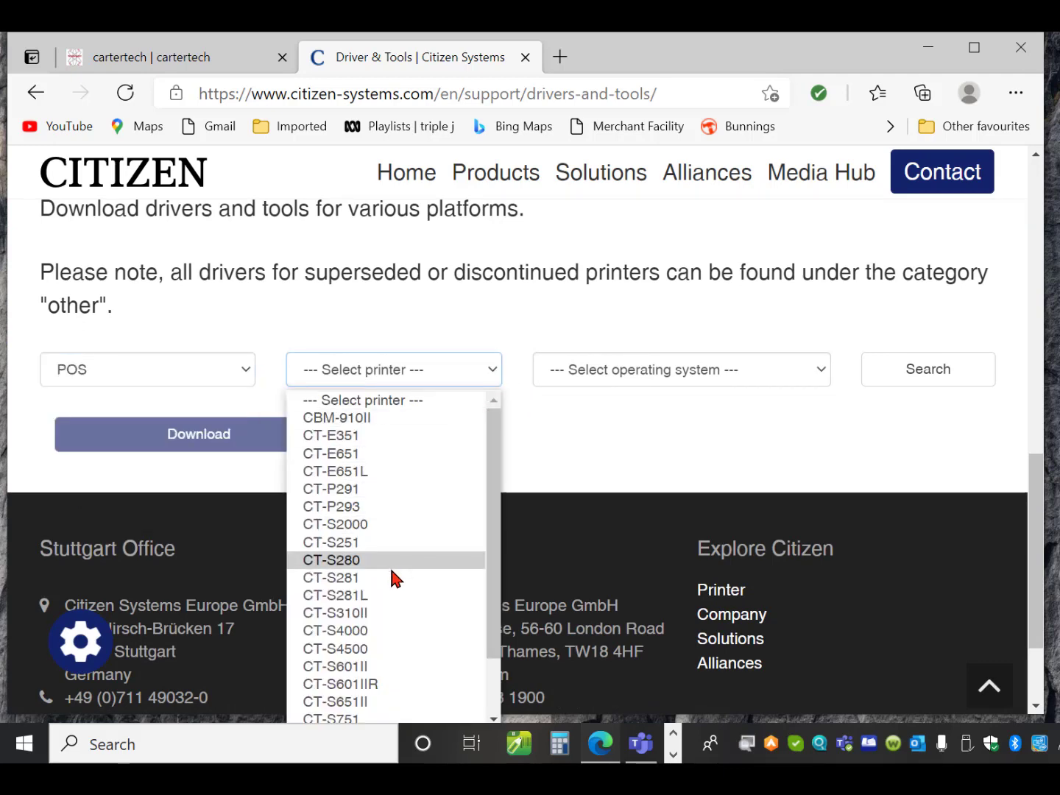
scroll(390, 622, "down", 1)
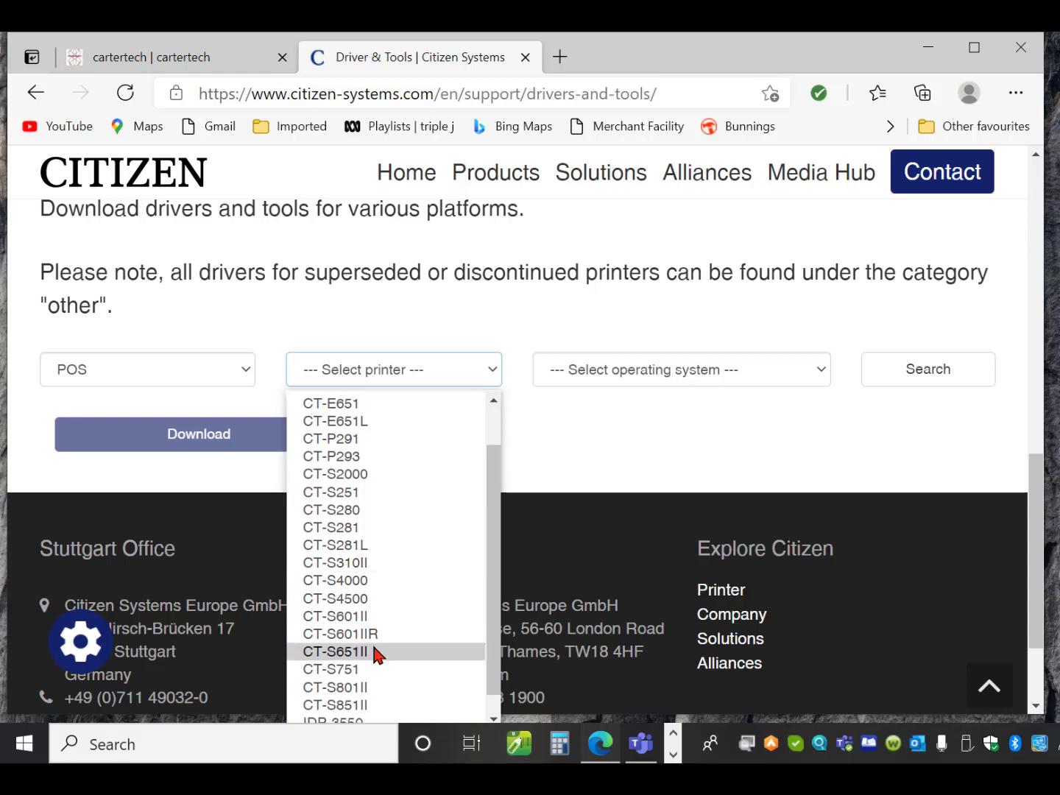
left_click(376, 653)
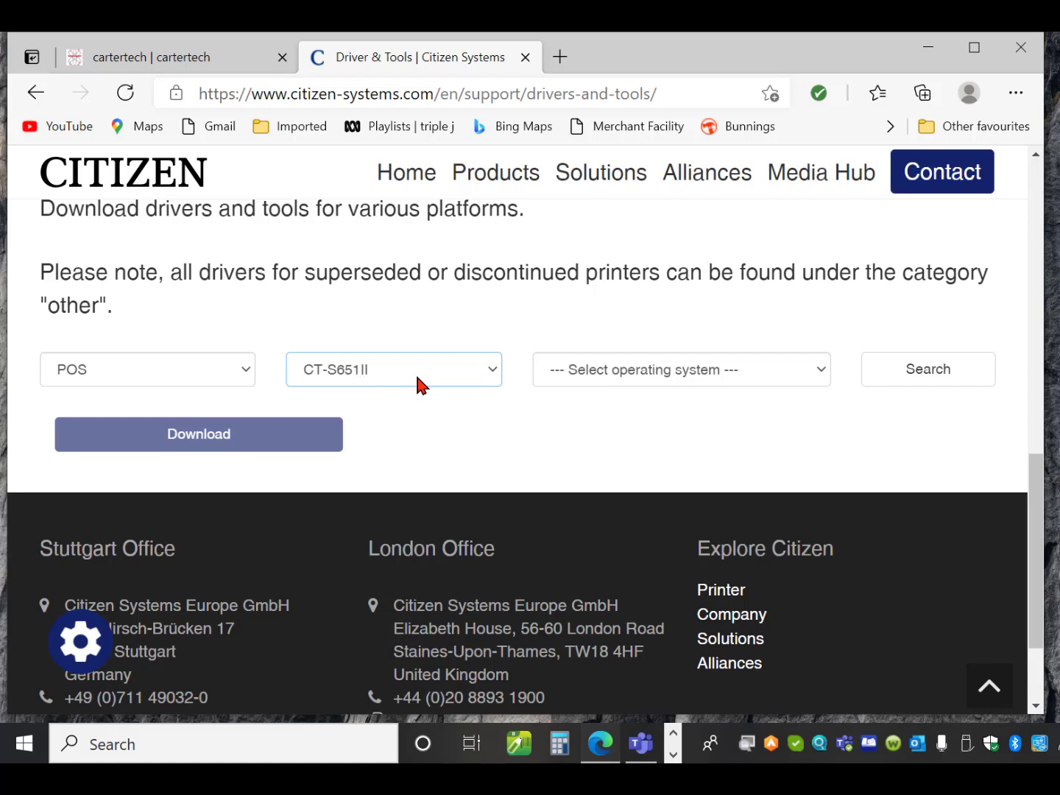
left_click(817, 376)
left_click(589, 454)
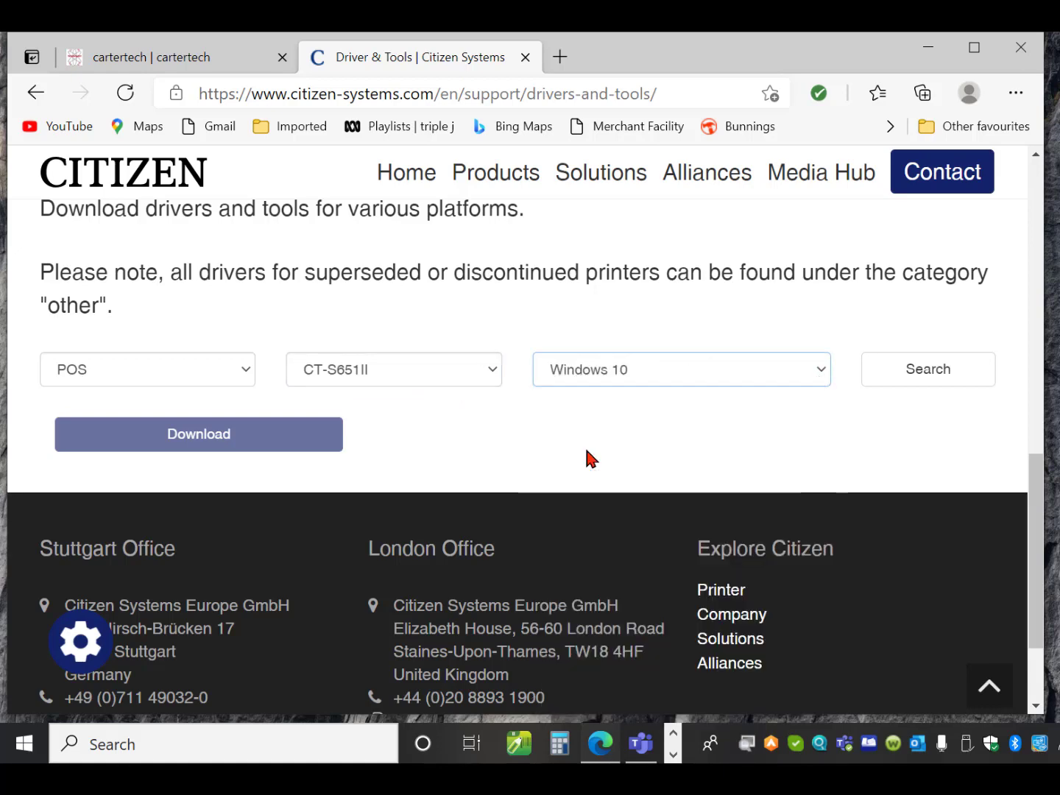
left_click(945, 374)
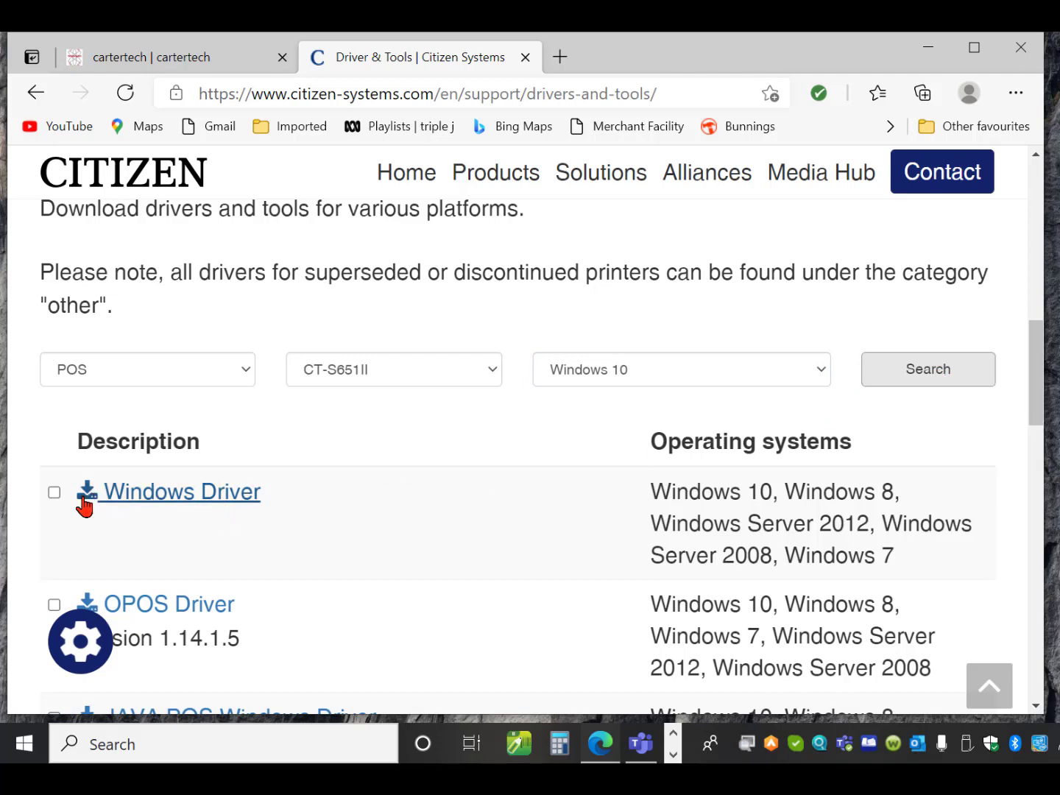
Download the Windows Driver as a single file, accepting the Terms of Usage agreement.
left_click(54, 493)
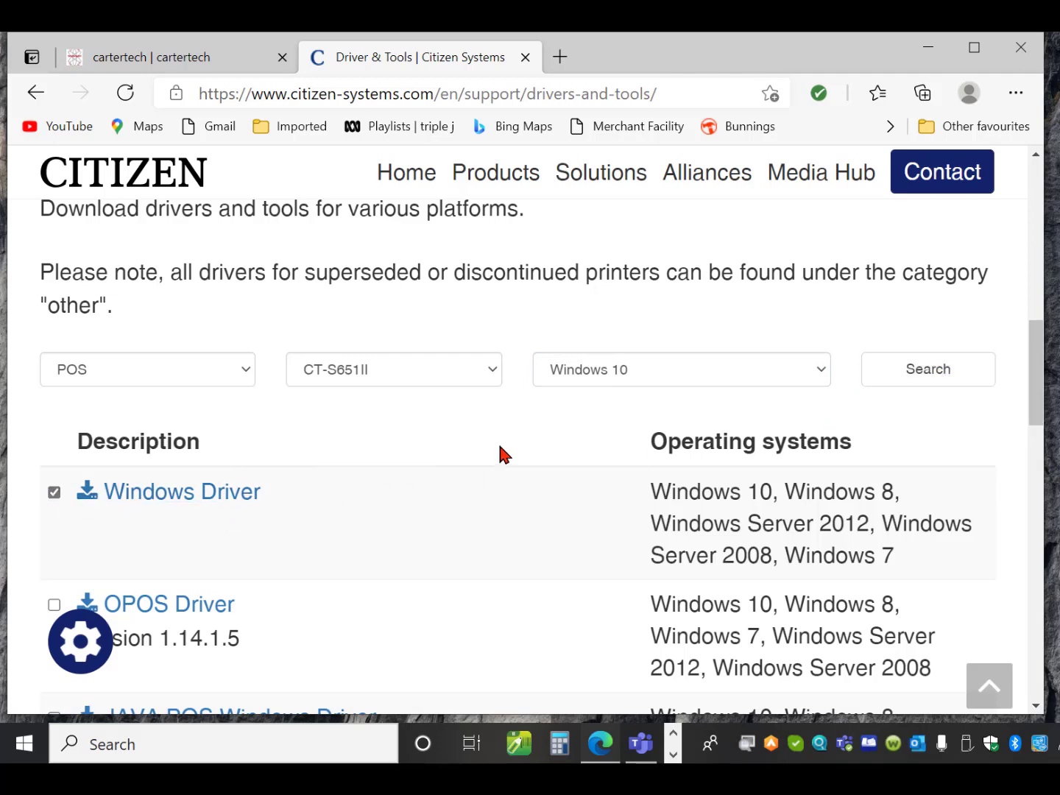
scroll(500, 446, "down", 5)
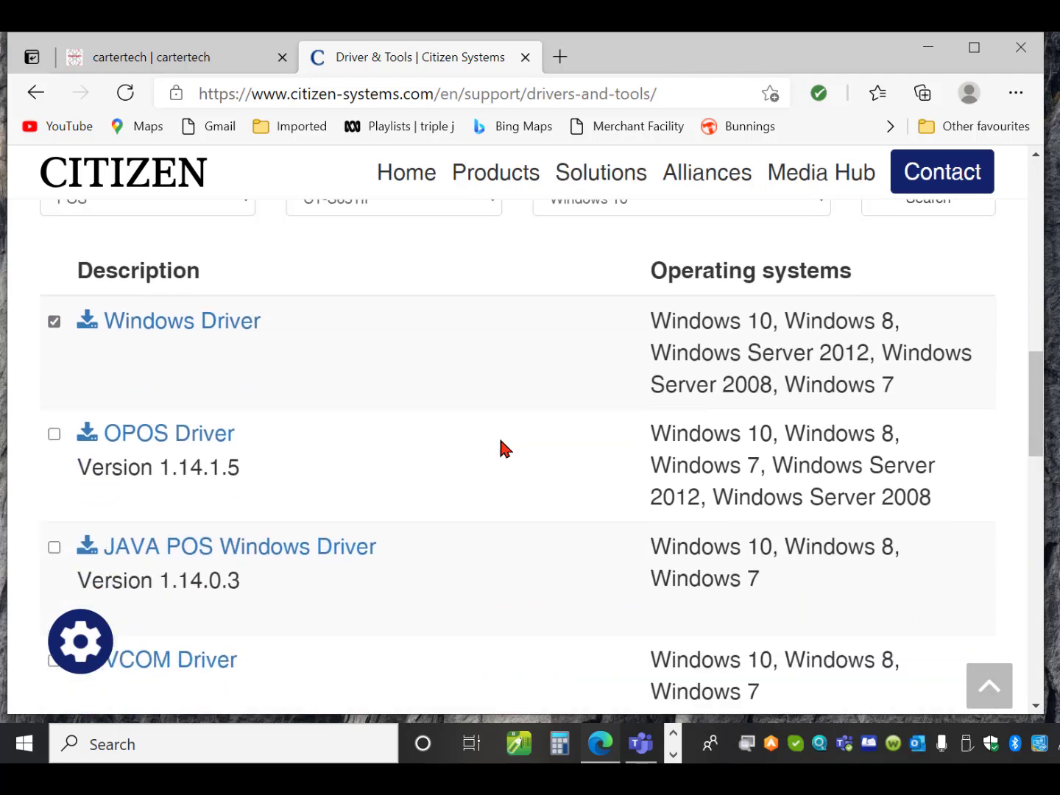
scroll(500, 446, "down", 15)
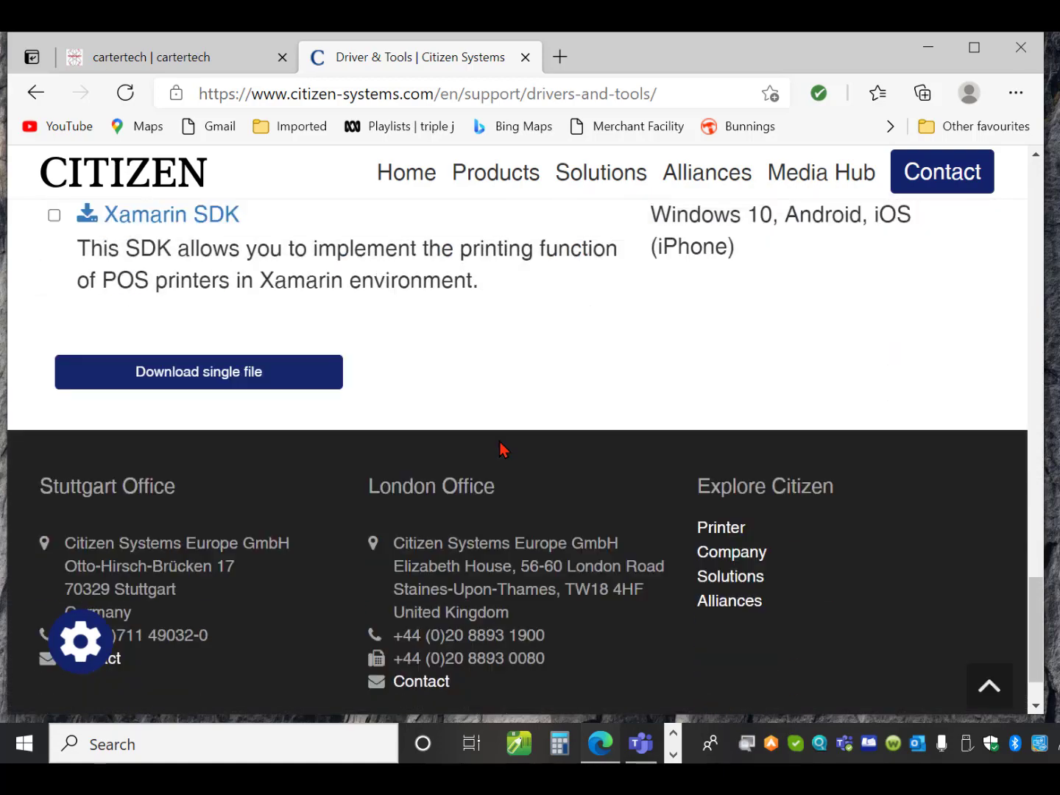
left_click(211, 318)
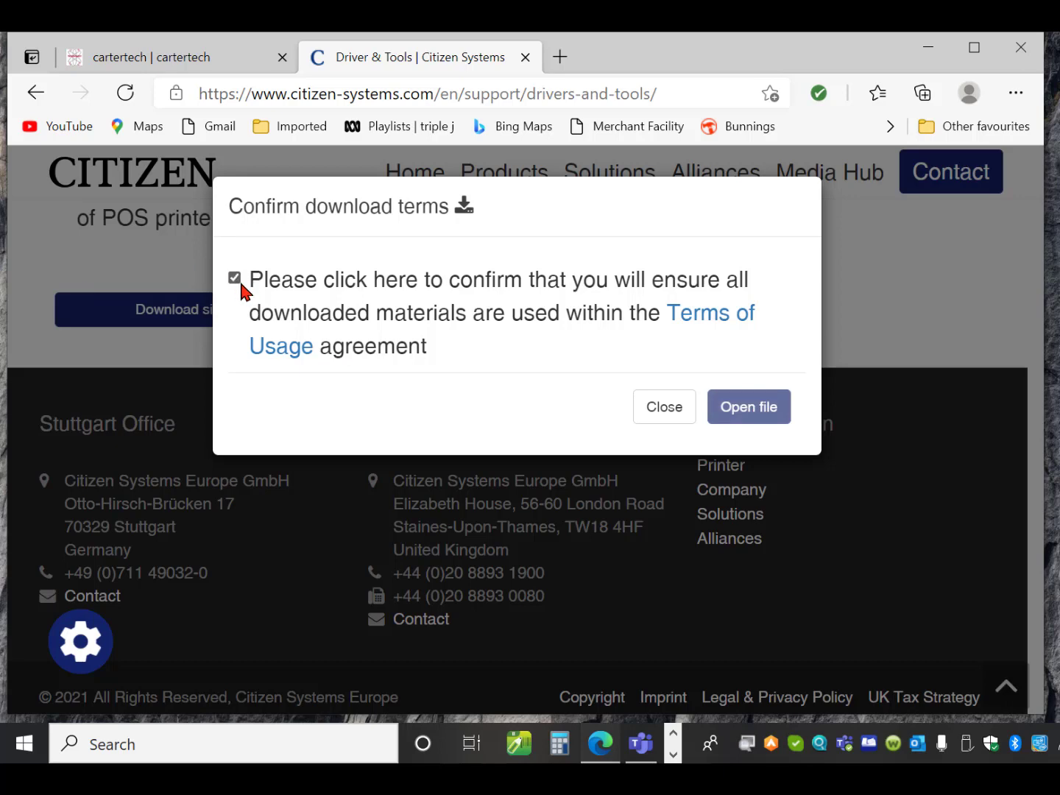
left_click(754, 411)
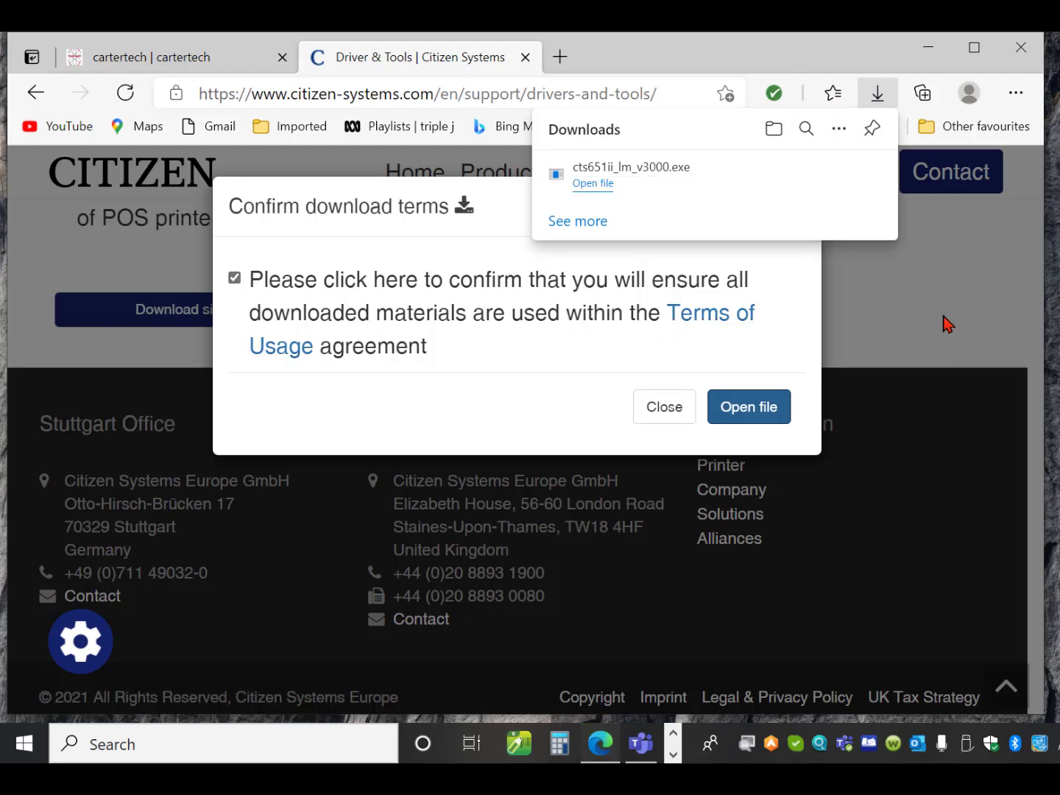
Run the downloaded cts651ii_lm_v3000.exe installer, dismiss its message and close the download terms dialog.
left_click(602, 190)
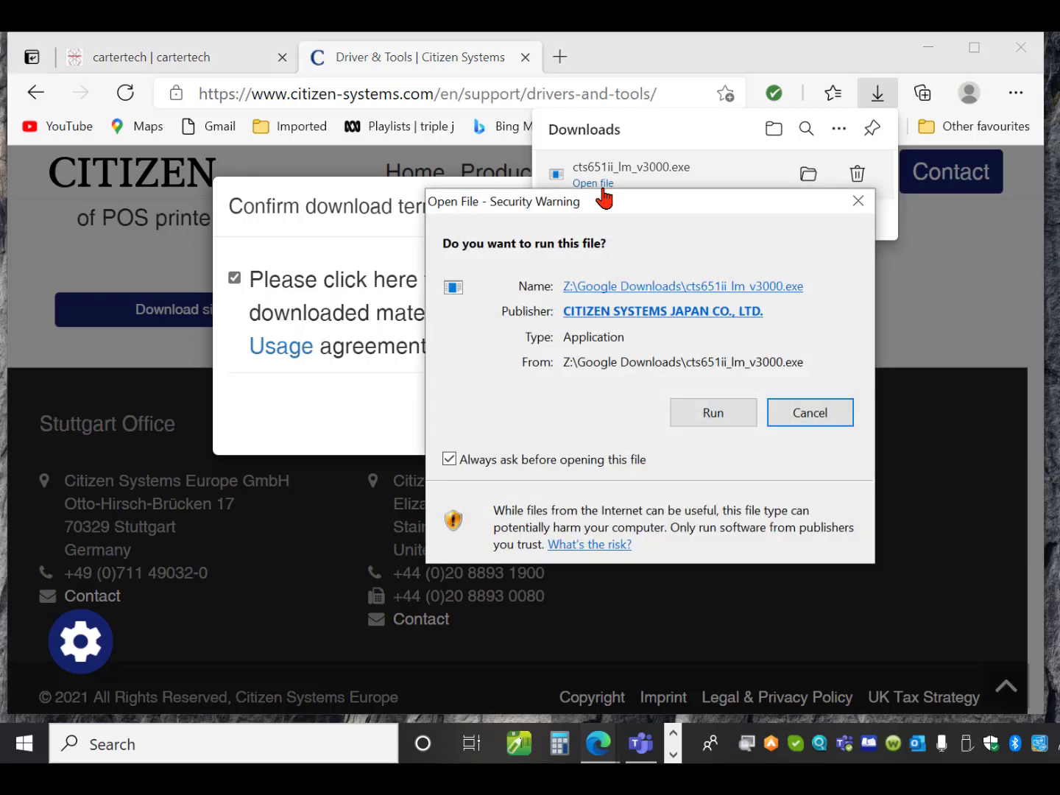
left_click(709, 415)
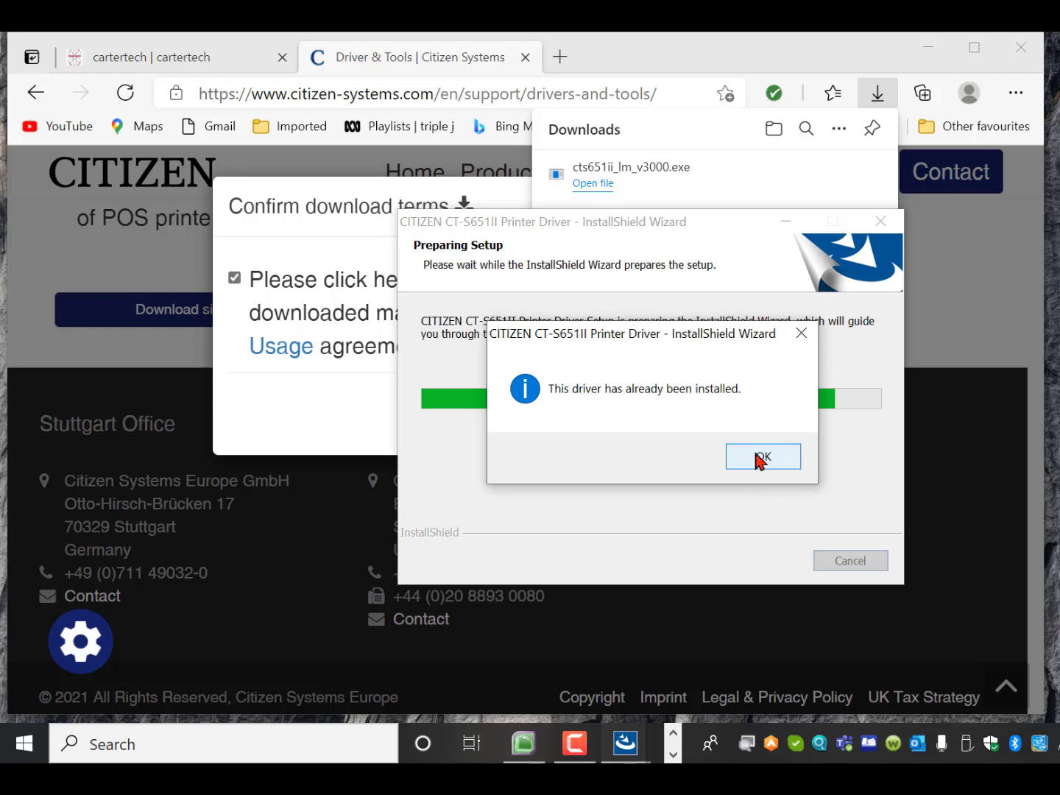
left_click(761, 459)
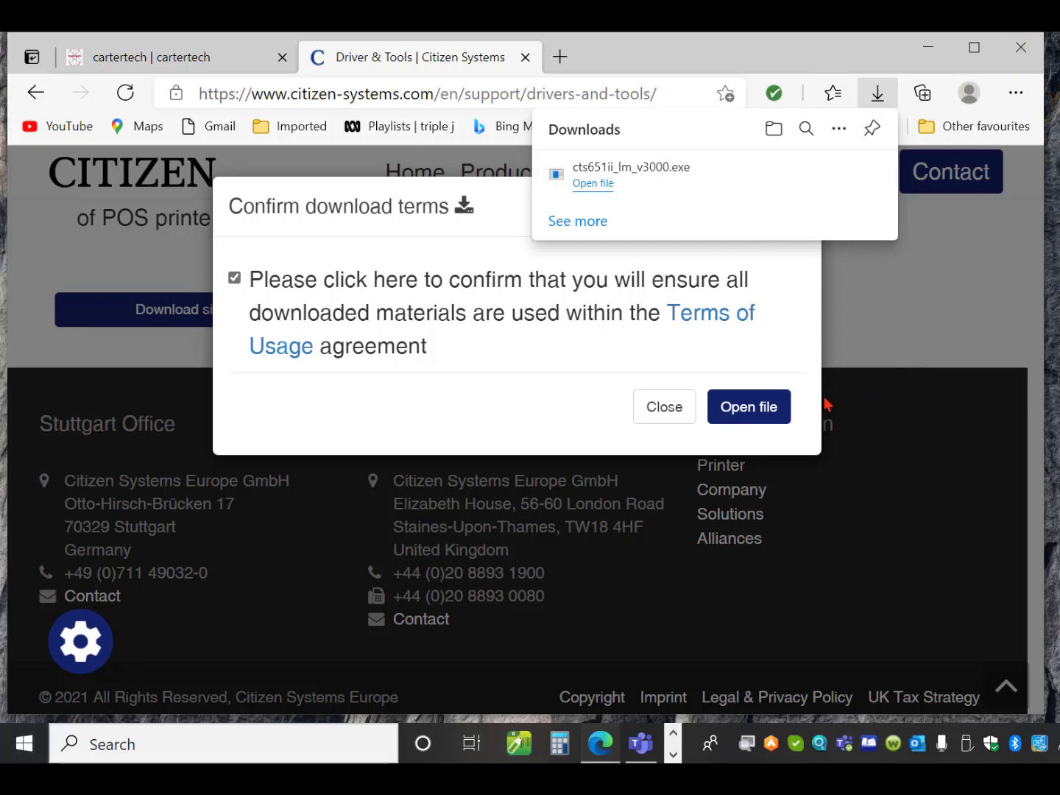
left_click(665, 407)
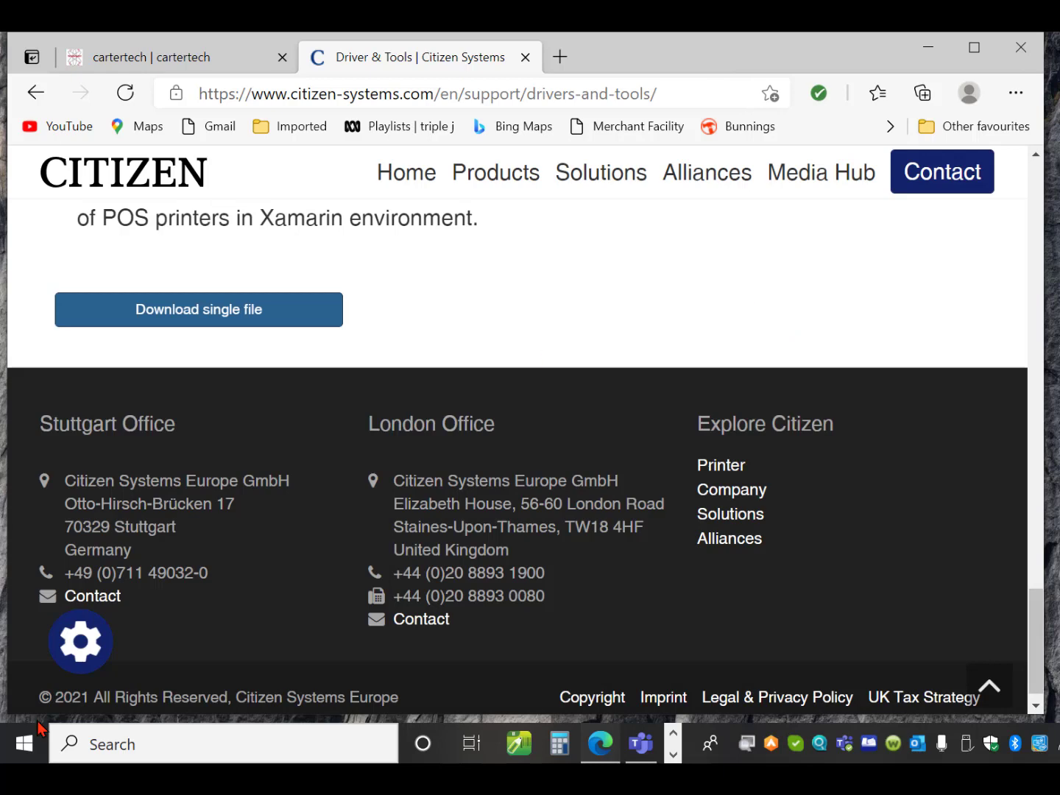
Open Devices and Printers in the Windows Control Panel and go to the Printers and Faxes group.
left_click(24, 747)
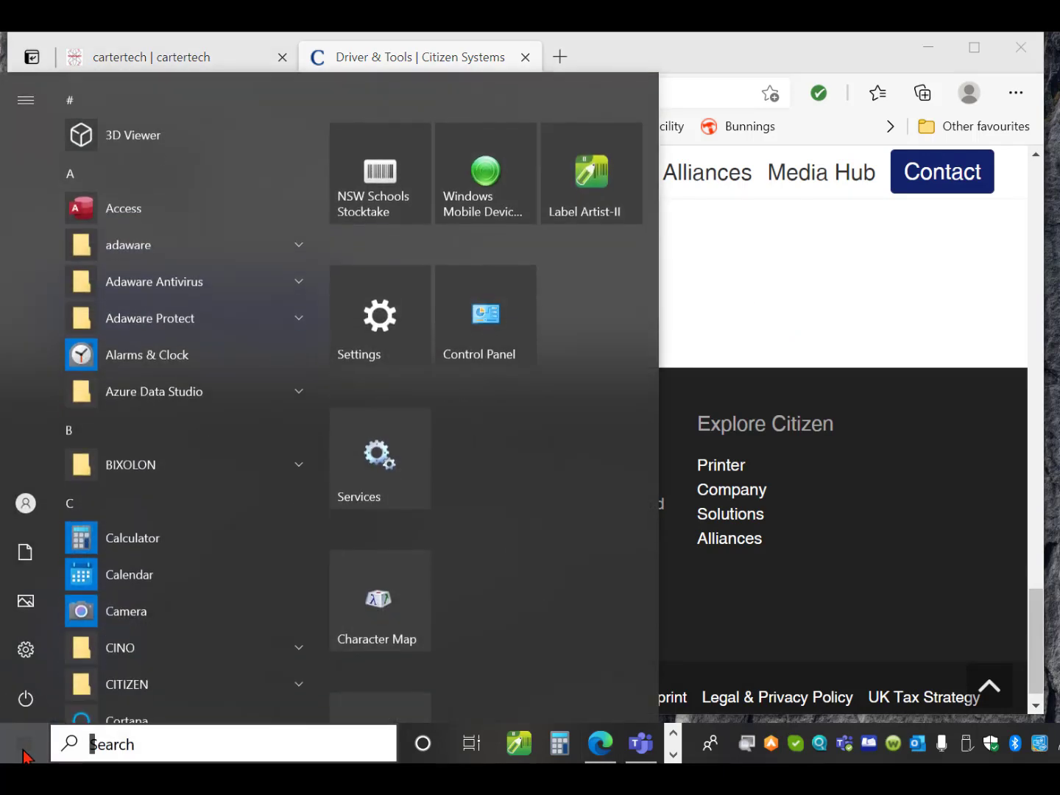
type("control")
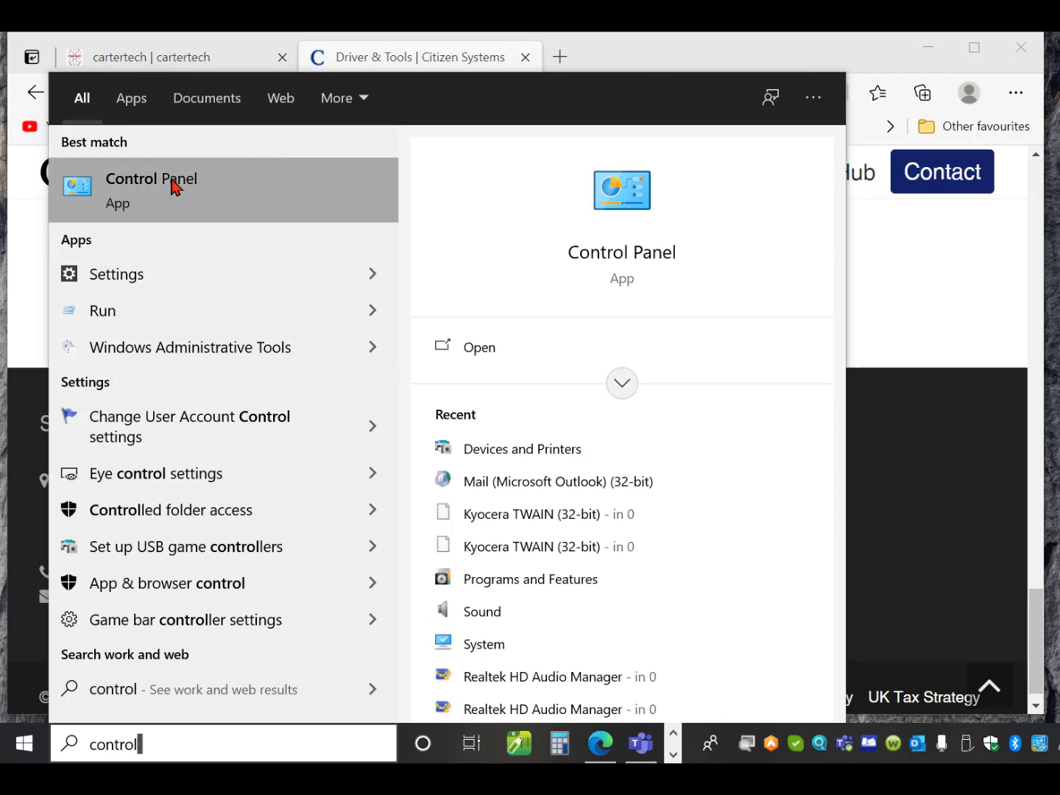
left_click(145, 201)
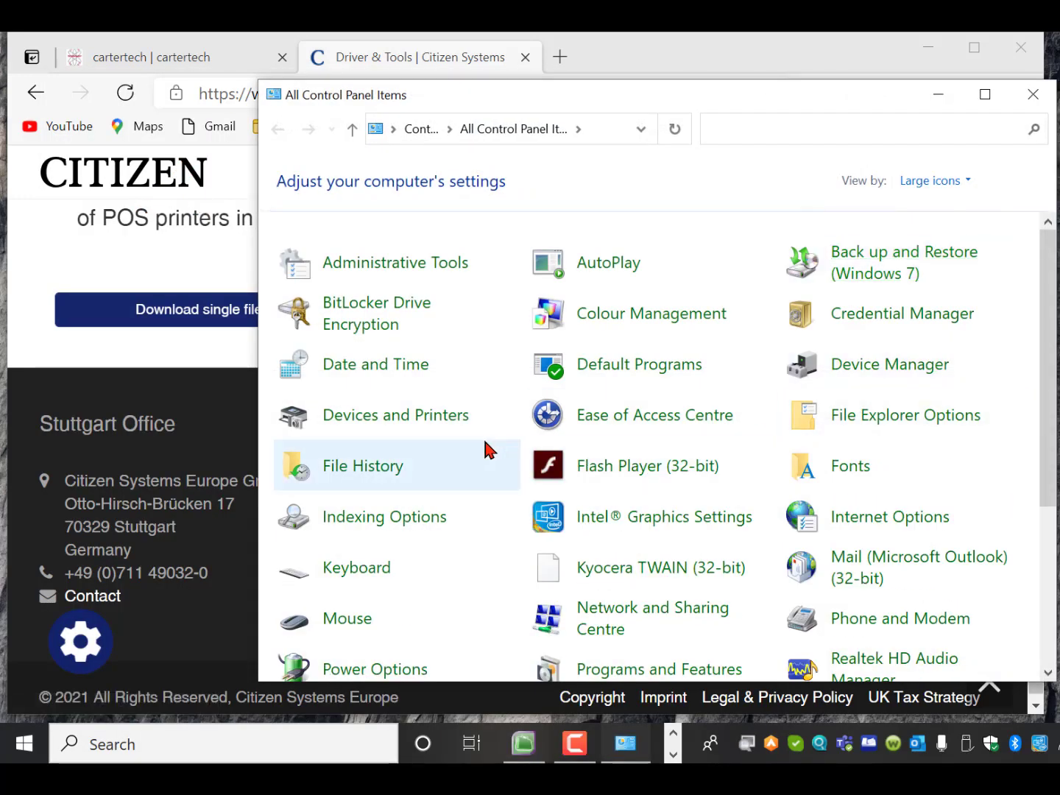
left_click(407, 418)
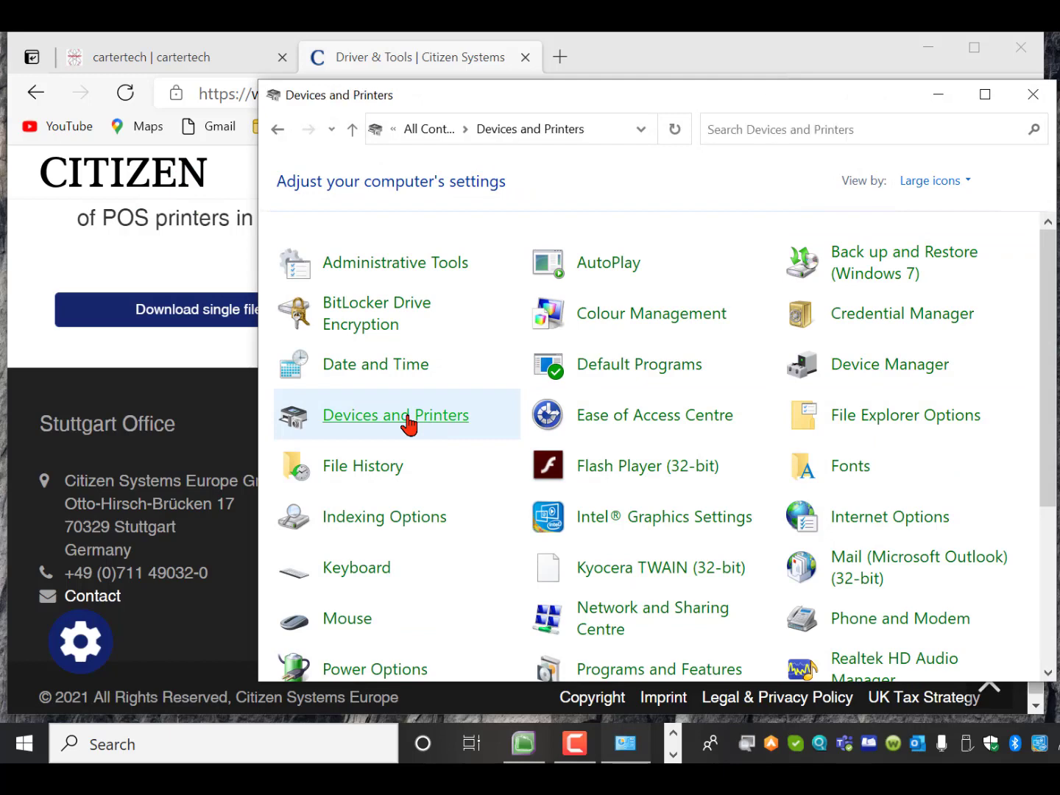
scroll(799, 386, "down", 6)
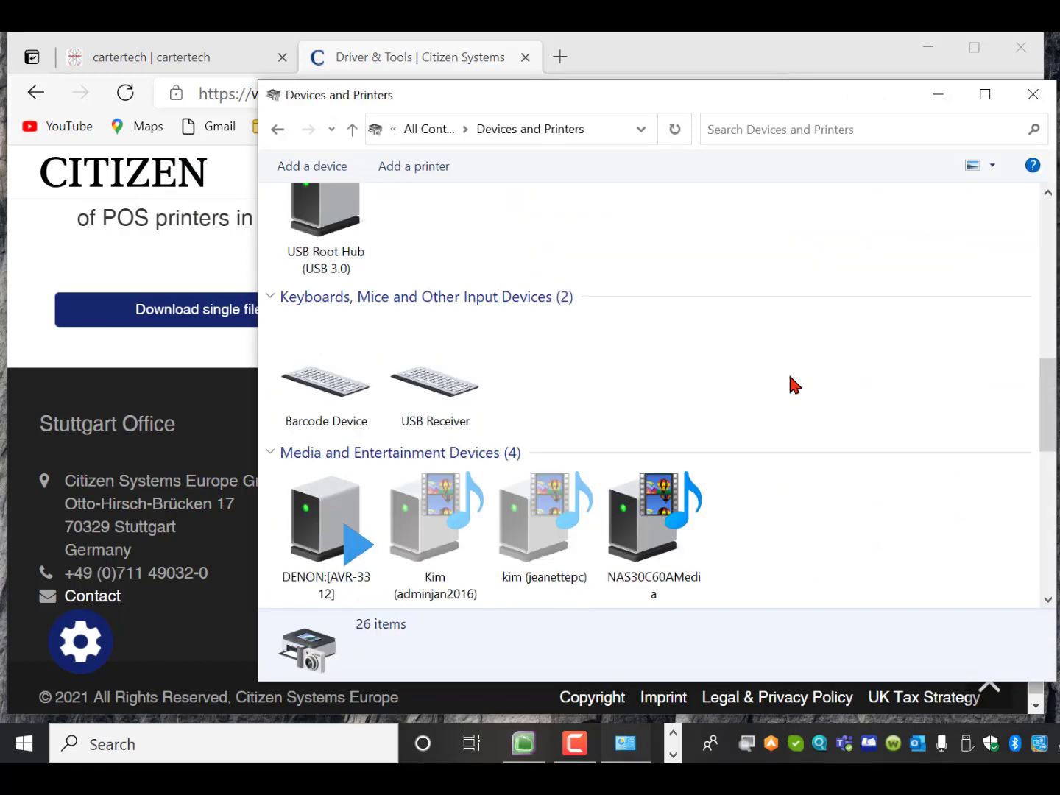
scroll(794, 384, "down", 7)
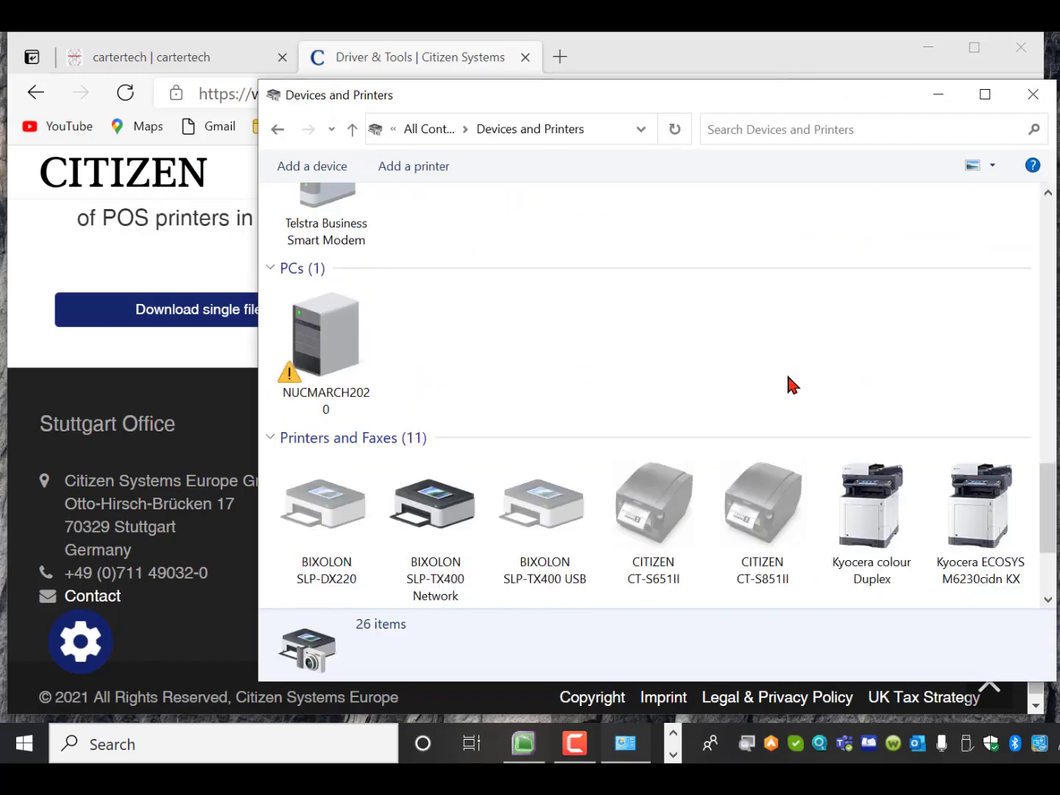
scroll(792, 384, "down", 3)
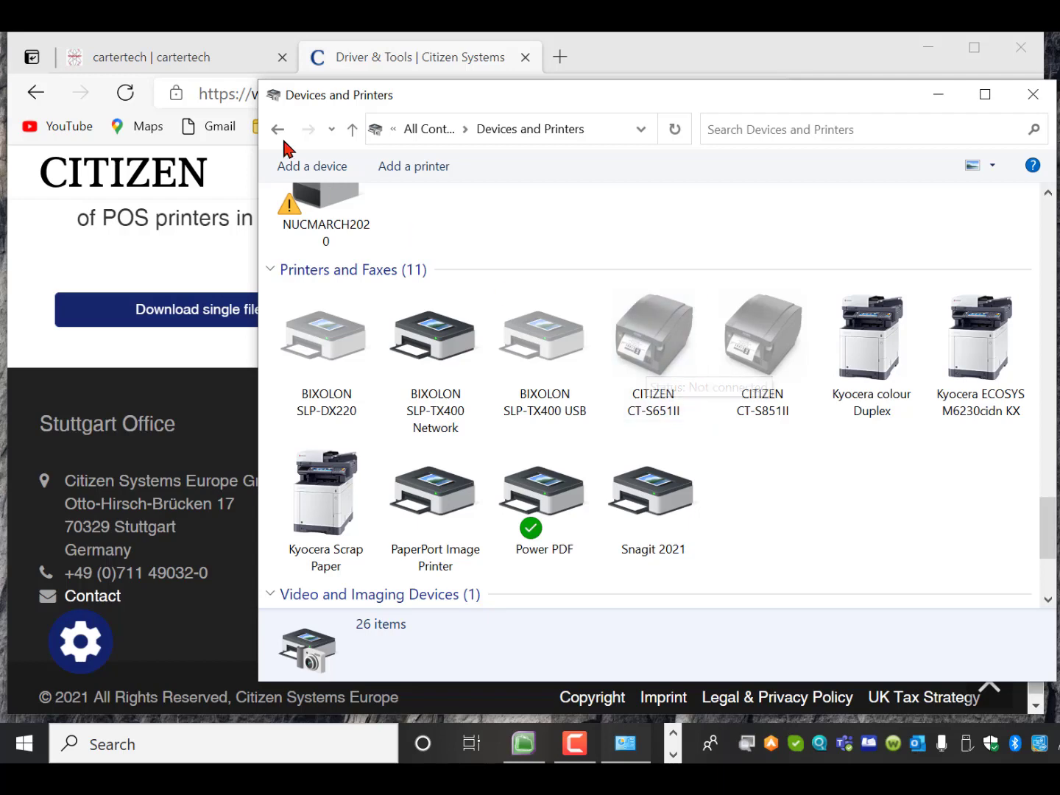
Start adding an unlisted printer as a local or network printer with manual settings.
left_click(410, 166)
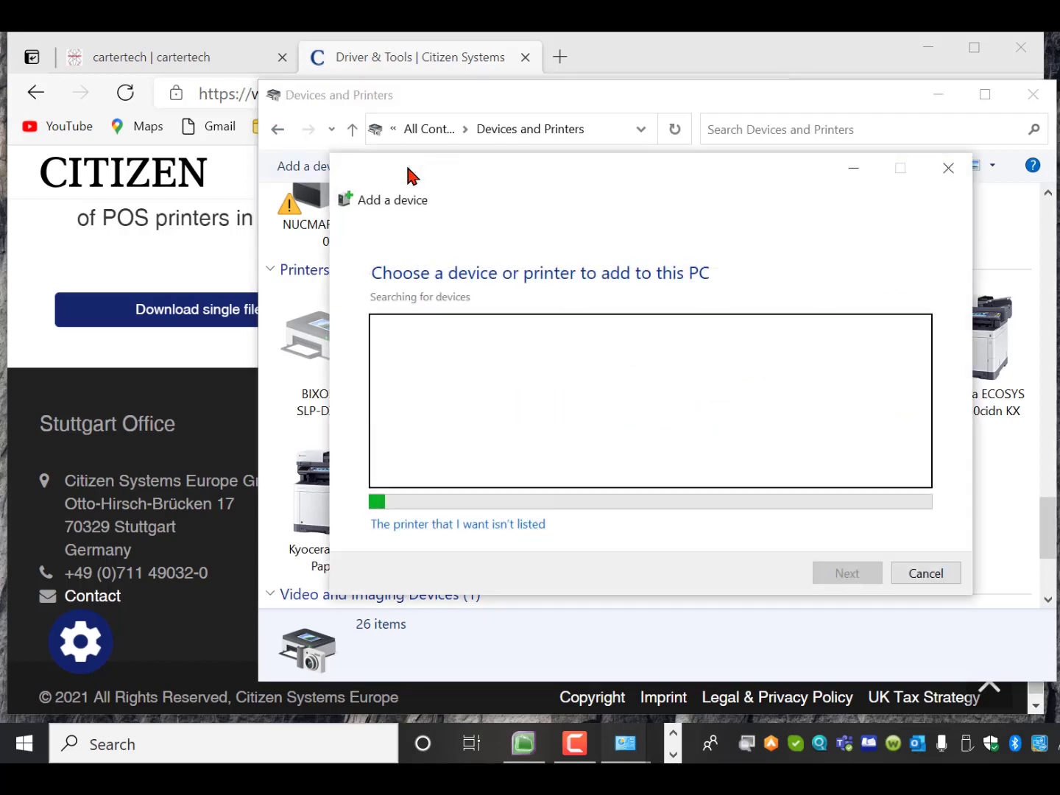
left_click(486, 530)
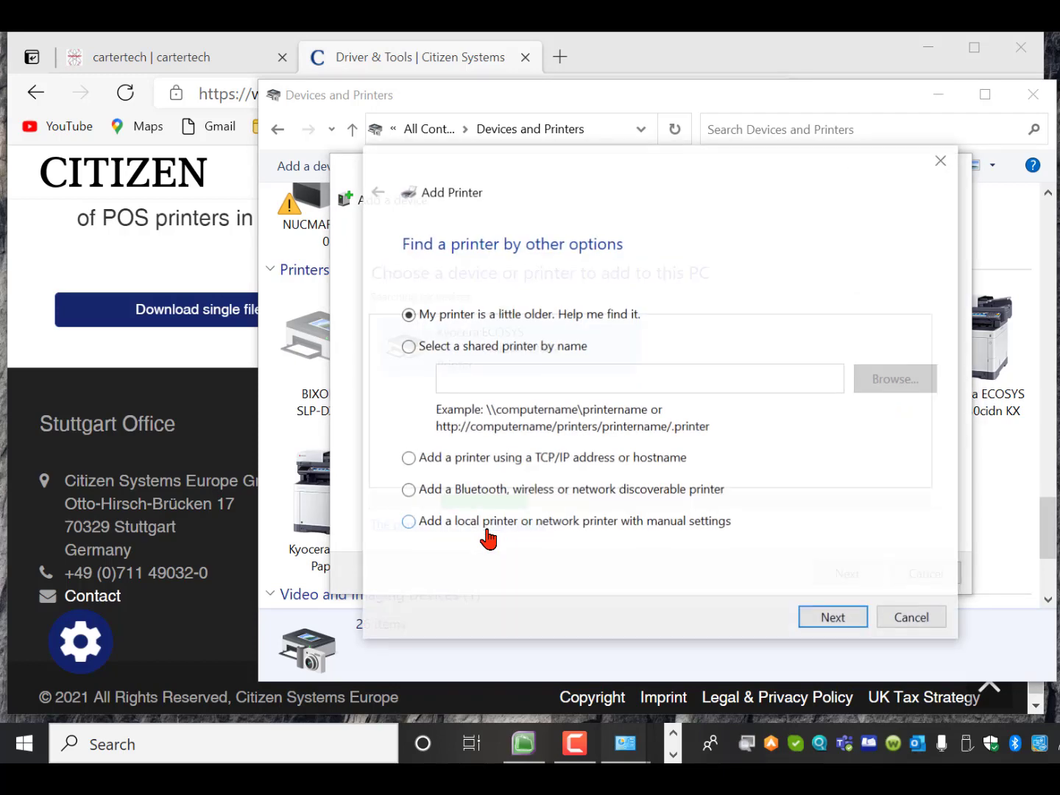
left_click(407, 522)
left_click(845, 619)
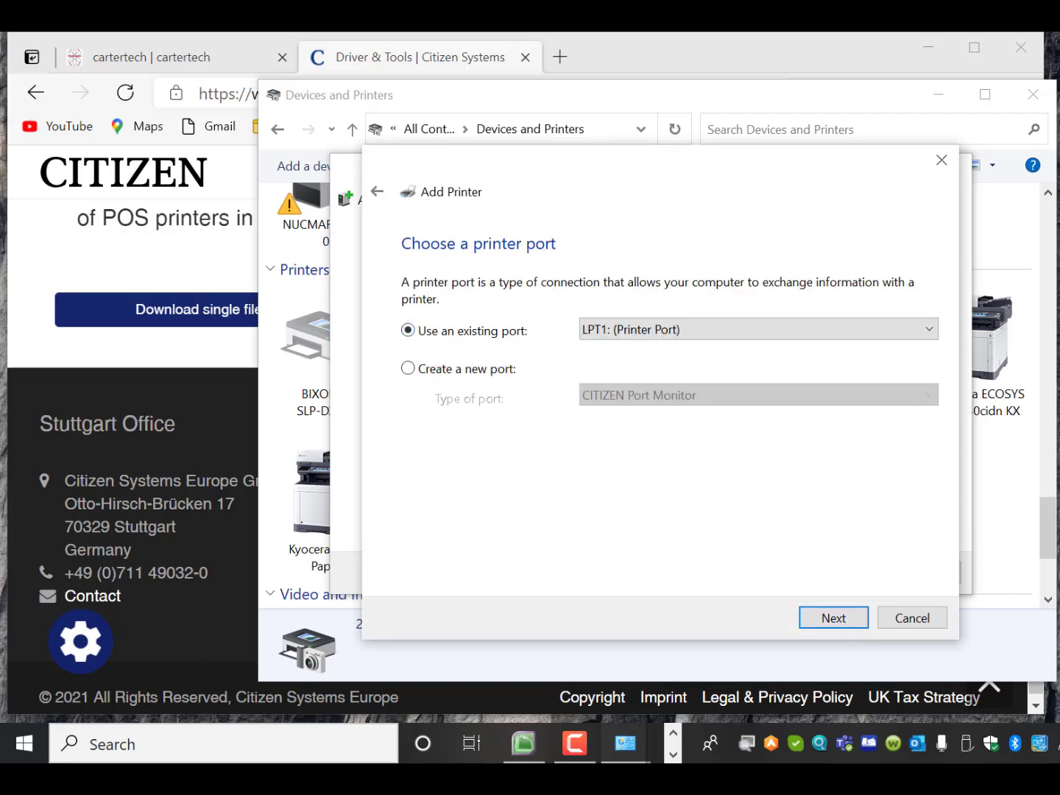
Assign the existing port USB001 (Virtual printer port for USB) to the new printer and continue to driver selection.
left_click(932, 333)
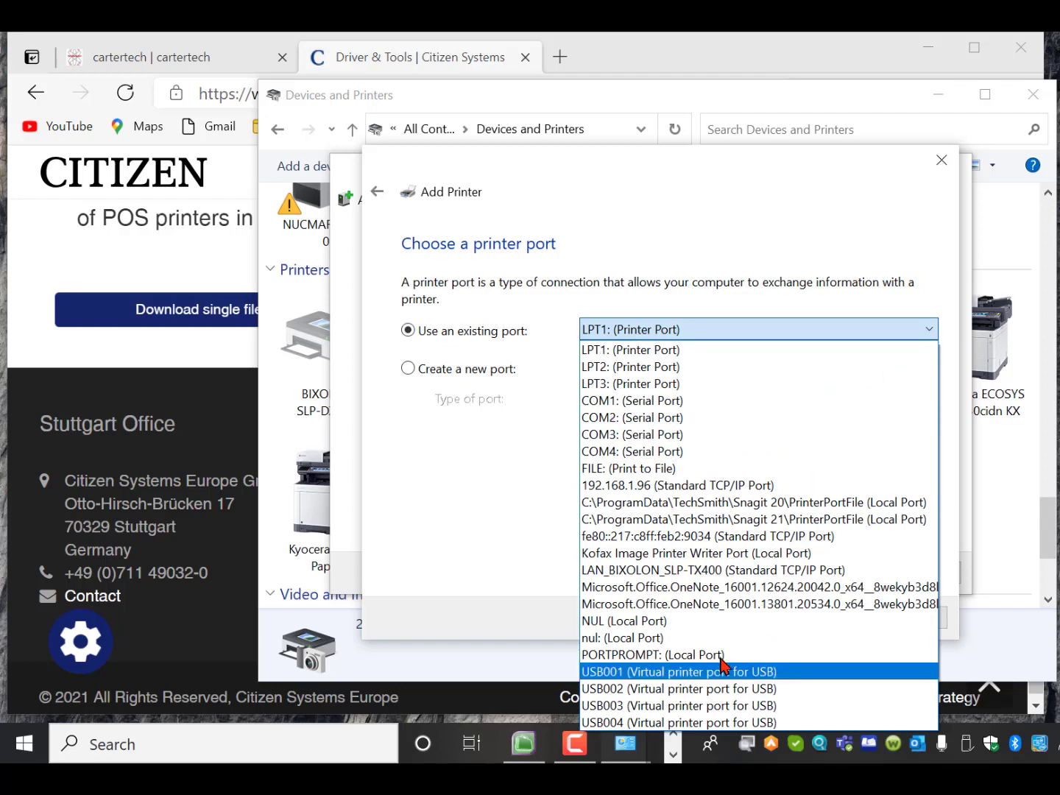
key("Escape")
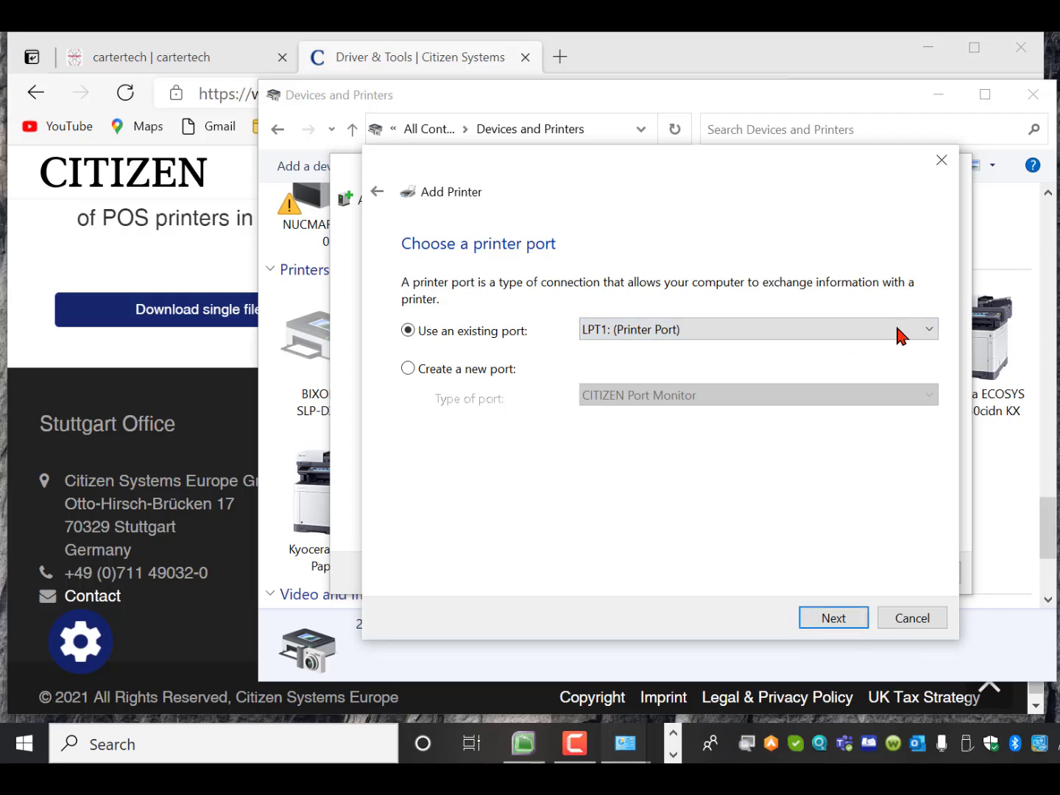
left_click(930, 331)
left_click(732, 734)
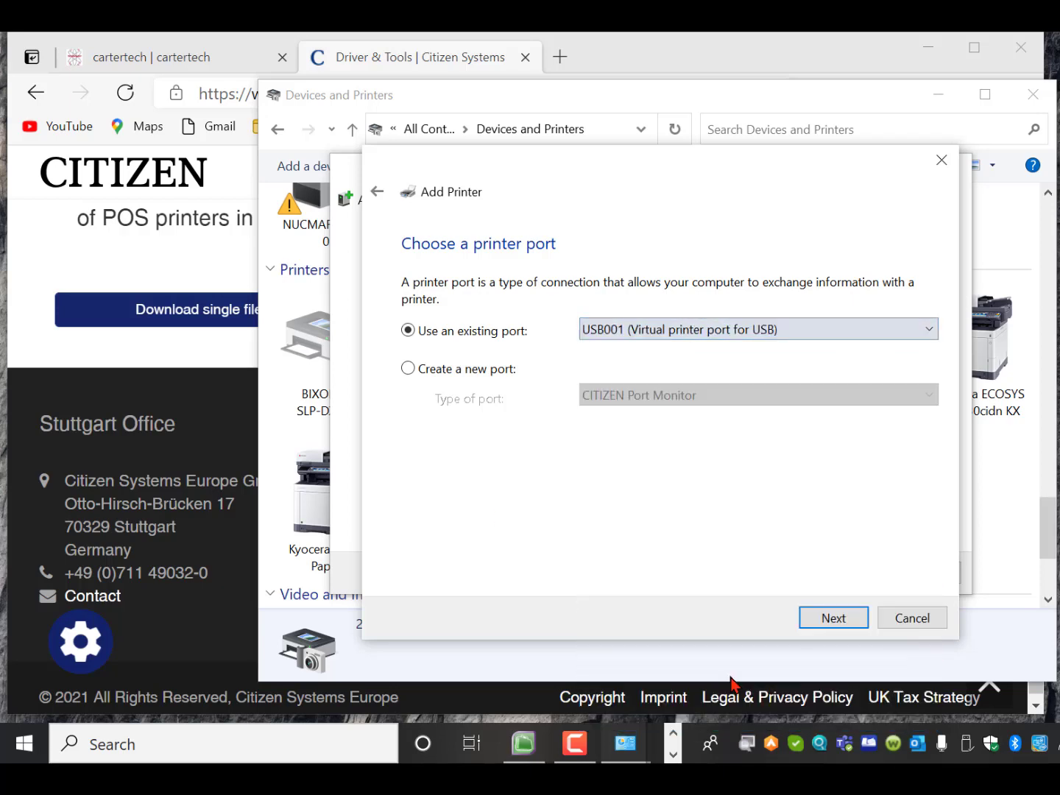
left_click(836, 615)
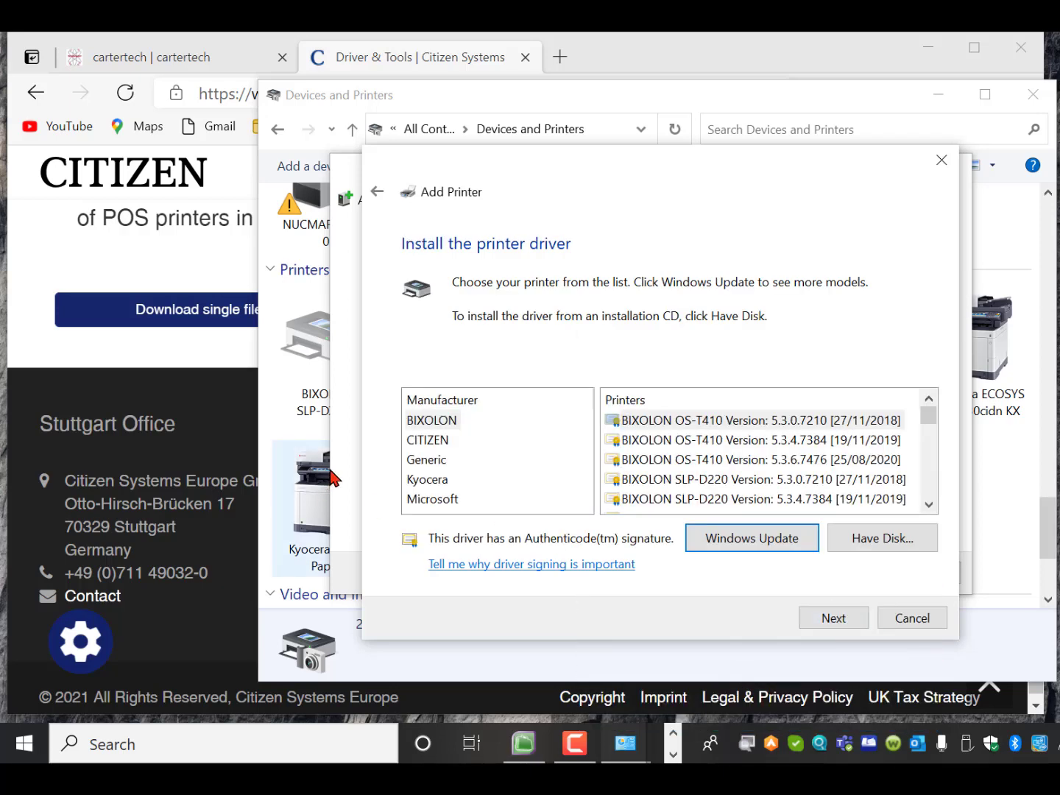
Choose the CITIZEN CT-S651II driver for the new printer and use the version of the driver that is currently installed.
left_click(436, 440)
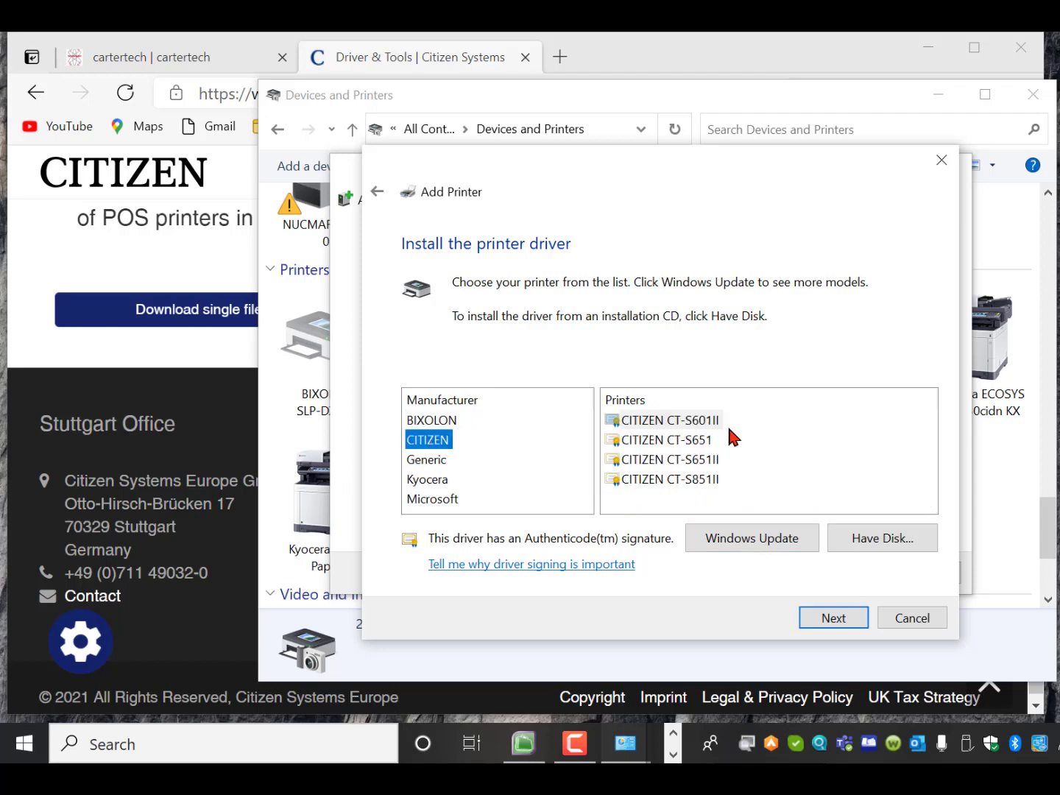
left_click(696, 462)
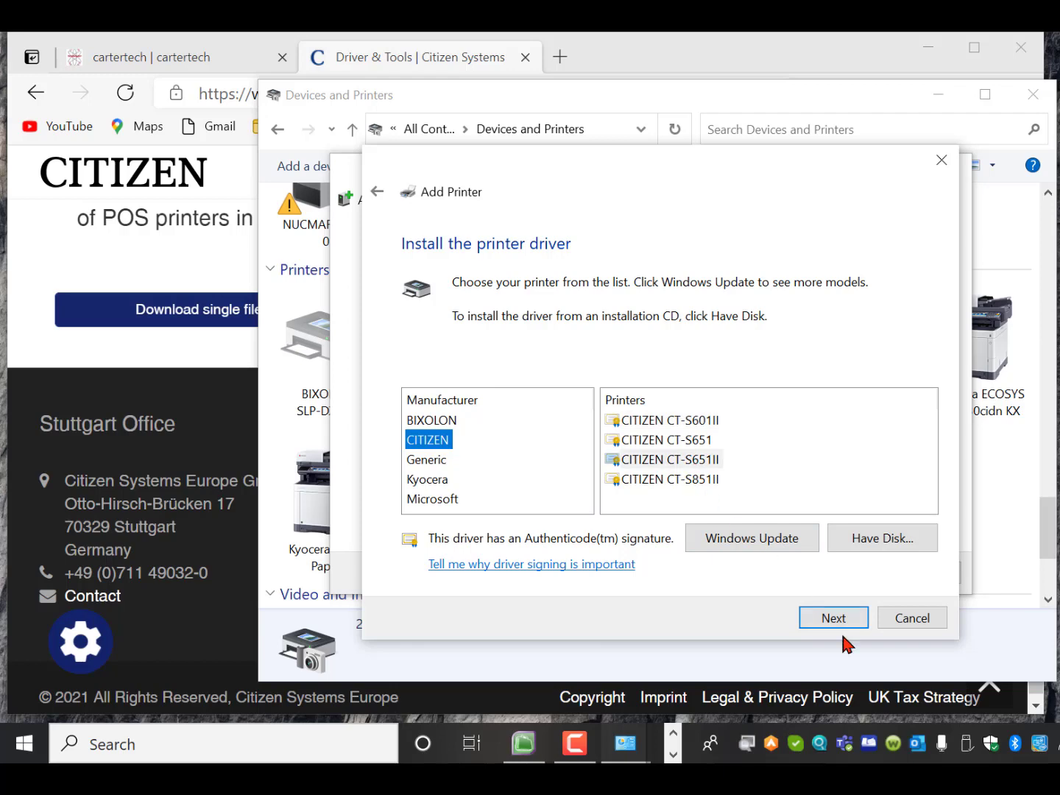
left_click(835, 620)
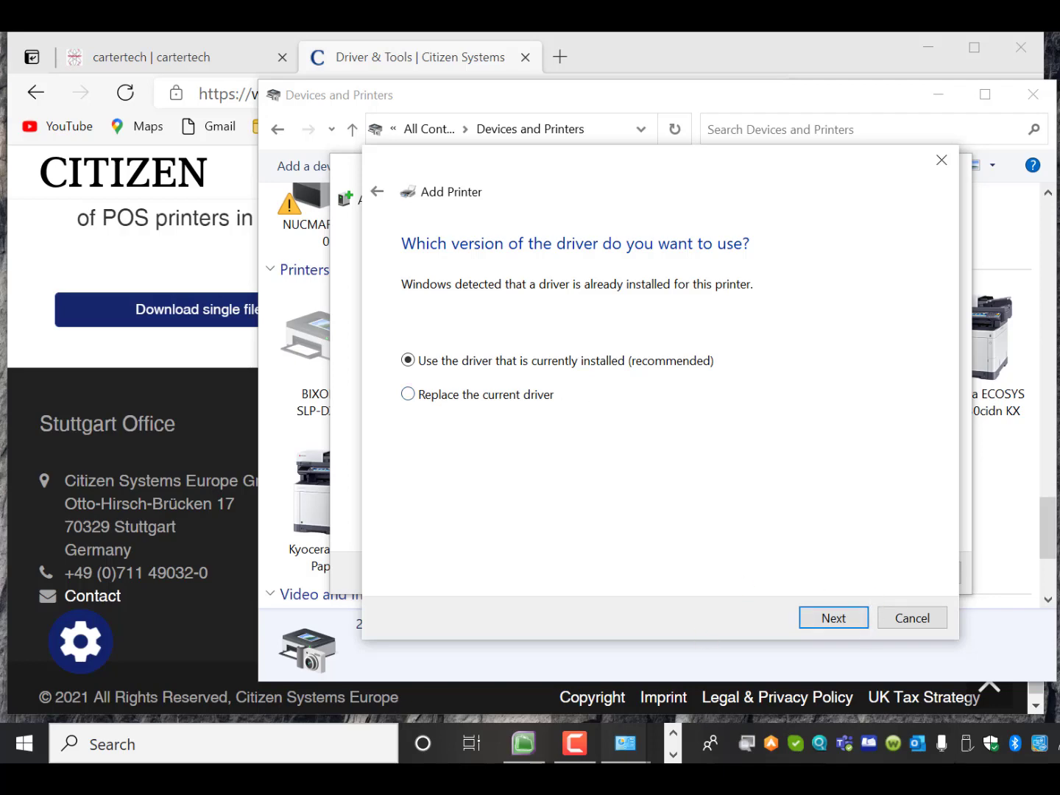
left_click(834, 617)
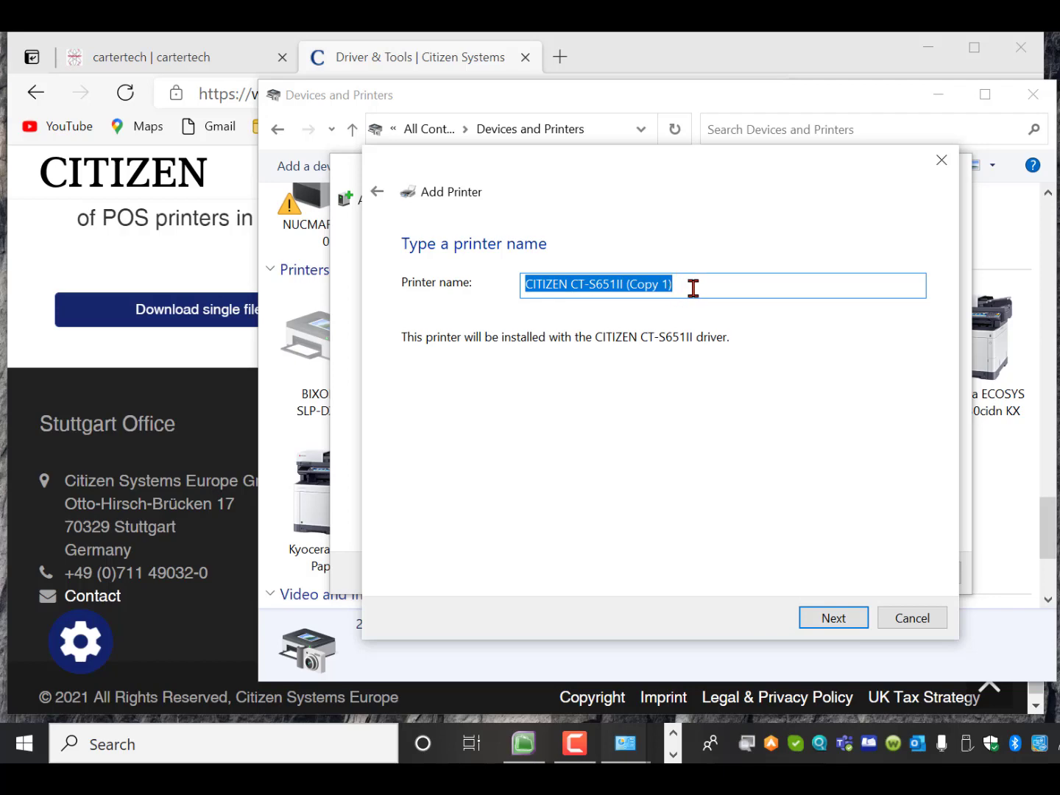
Accept the suggested printer name, leave the printer unshared and finish adding it without making it the default.
left_click(834, 618)
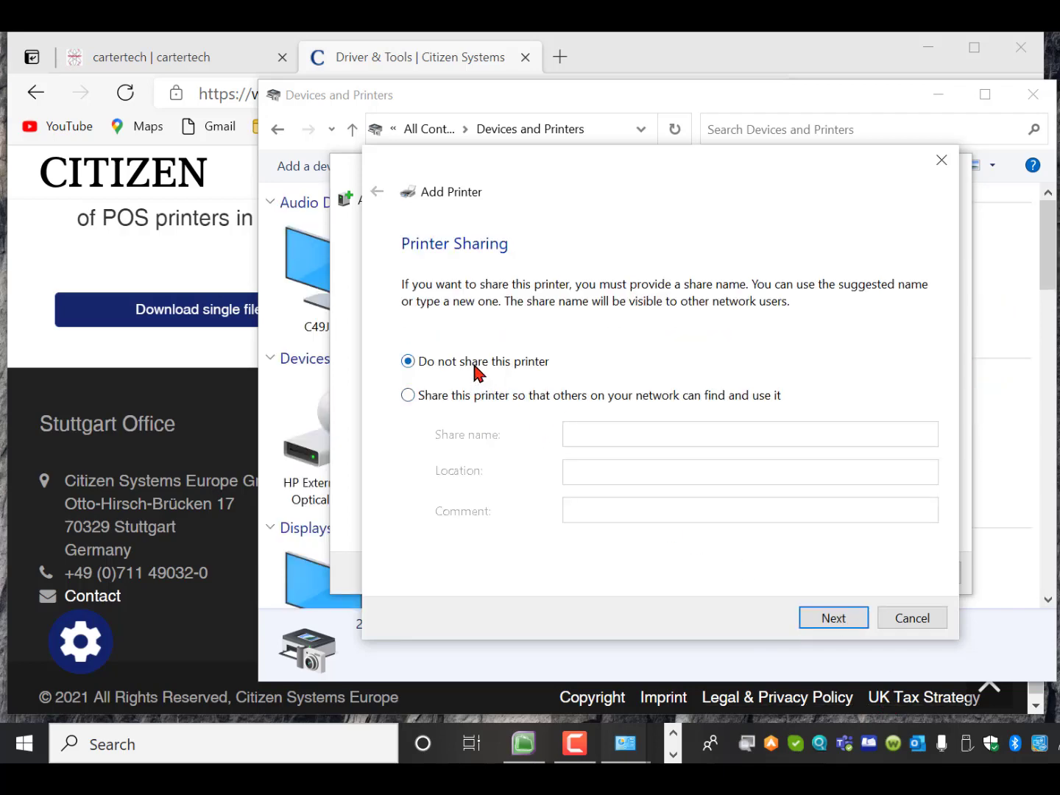
left_click(830, 625)
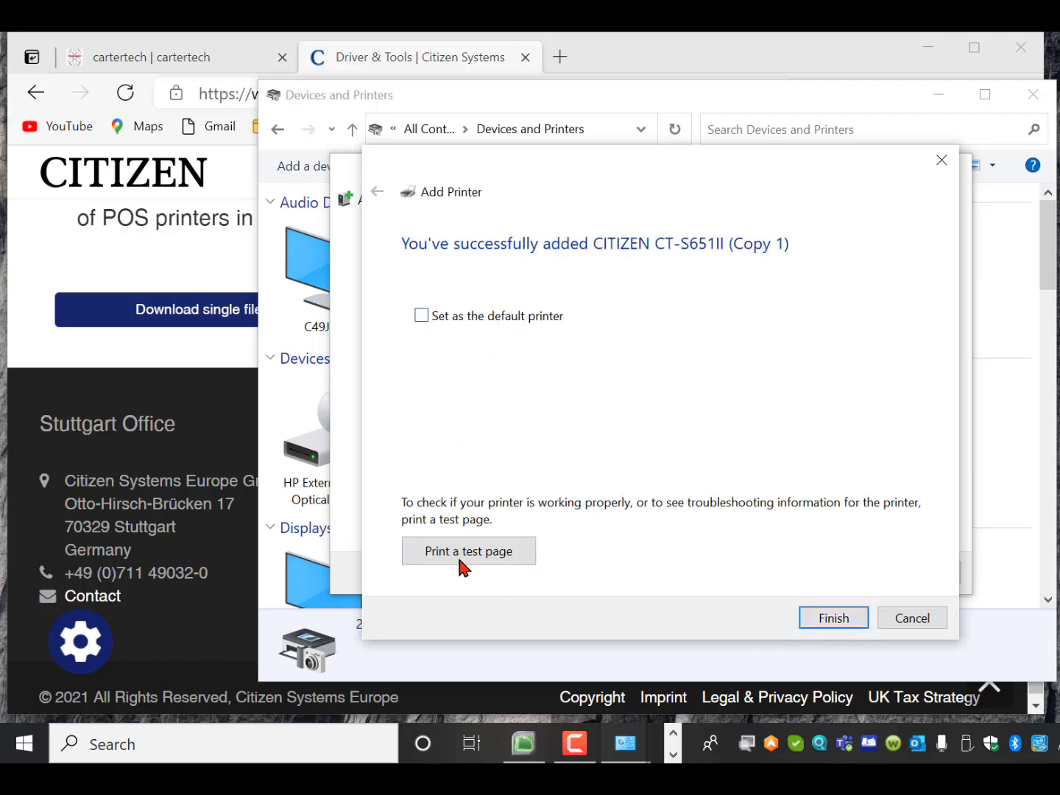
left_click(848, 626)
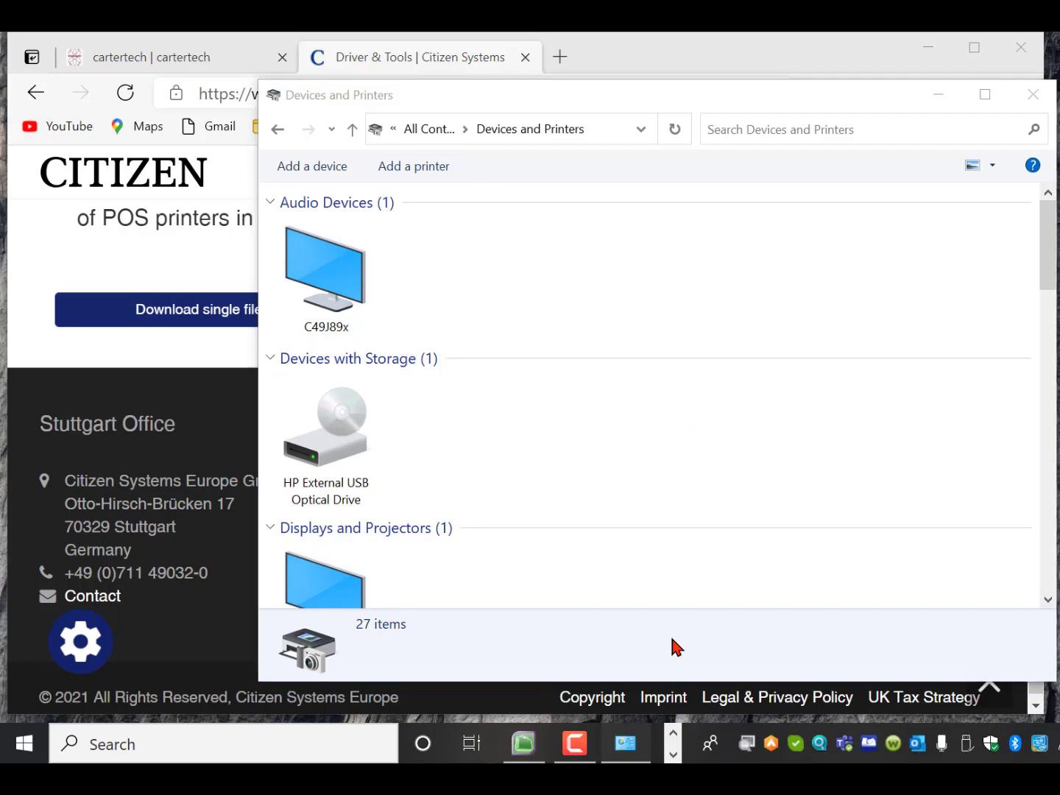
key("alt+Tab")
key("alt+Tab")
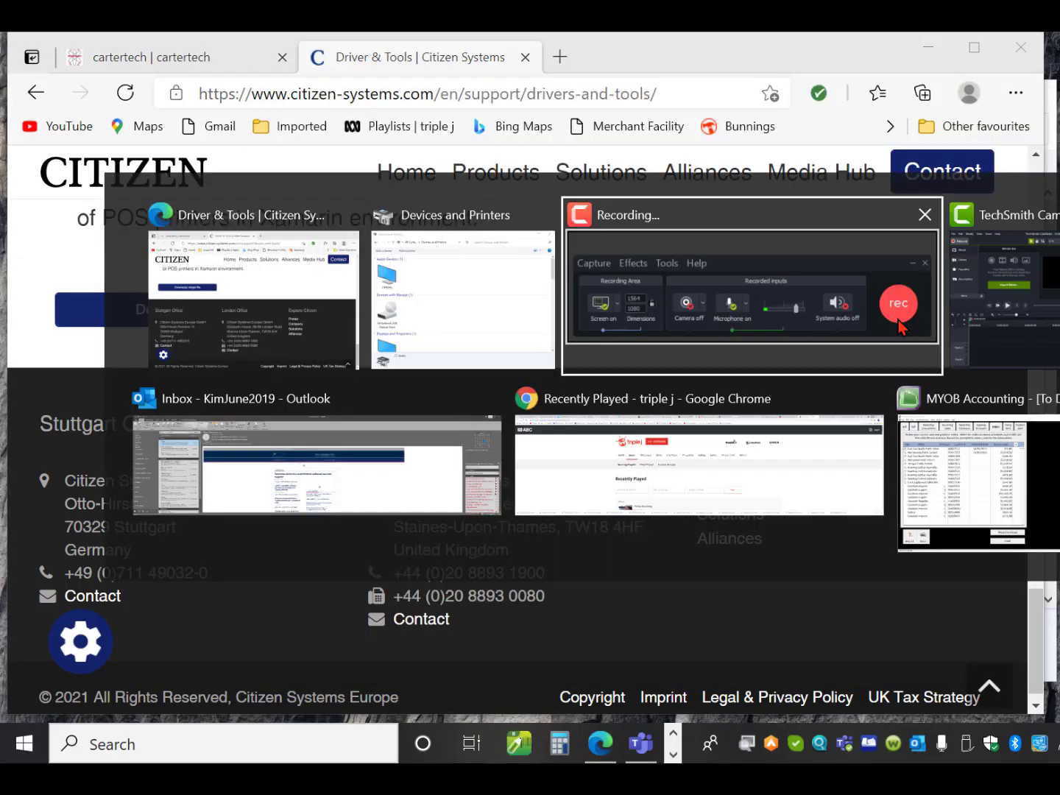
left_click(899, 315)
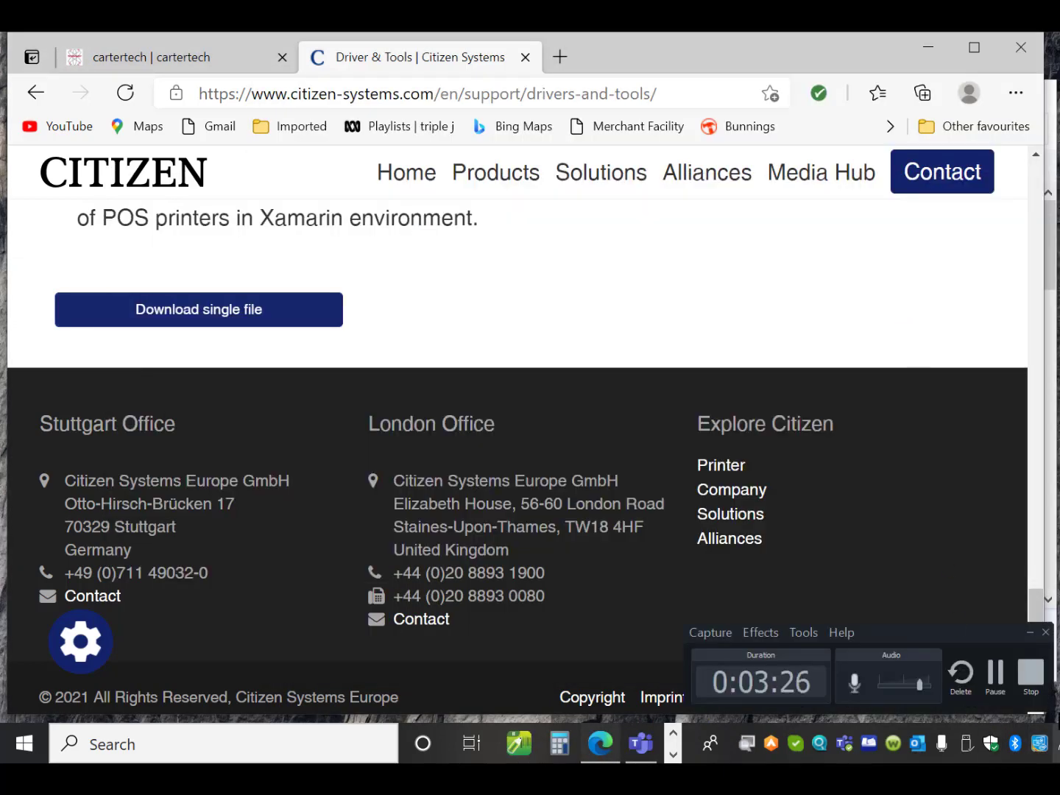